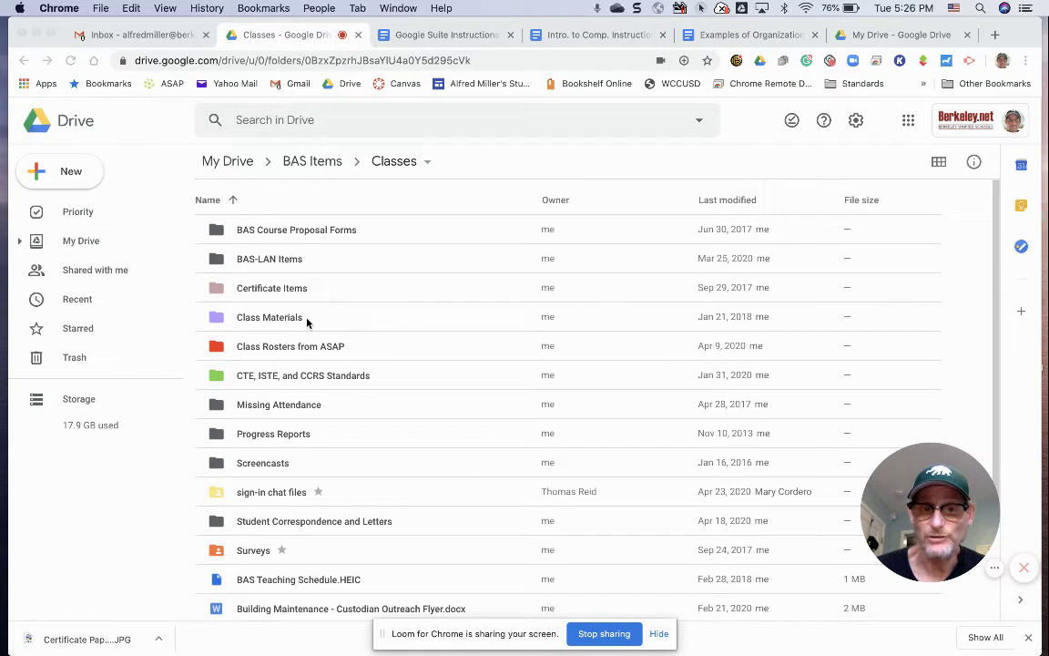
Open the Docs folder inside Class Materials, Google Drive and Docs Class, GSuite Practice Exercises - Homework
{"action": "double_click", "coordinate": [270, 317]}
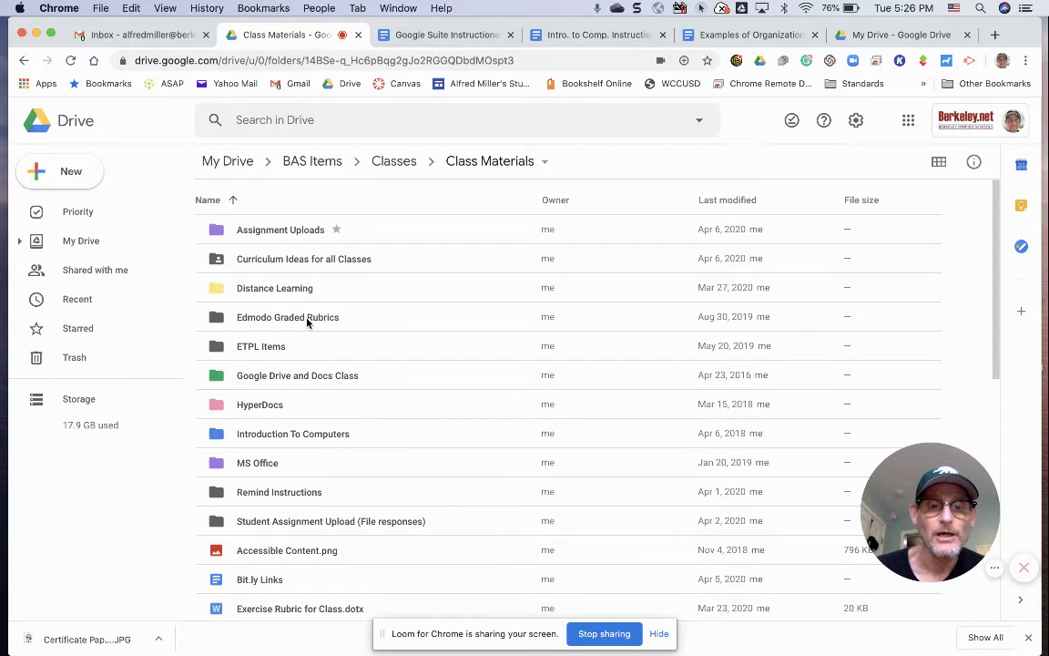
{"action": "double_click", "coordinate": [294, 376]}
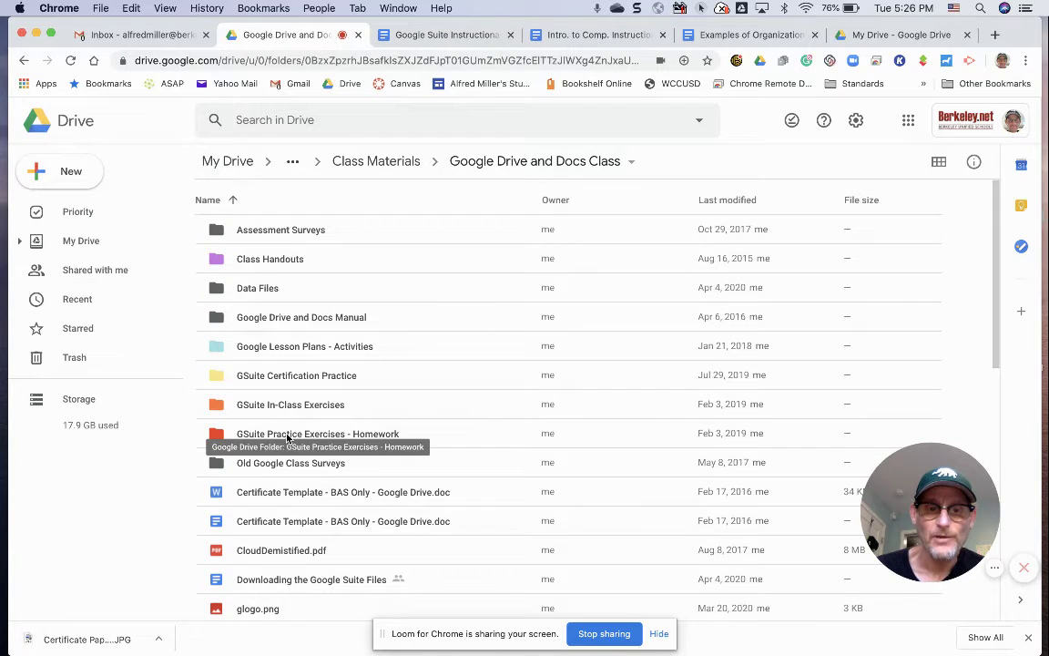
{"action": "double_click", "coordinate": [287, 436]}
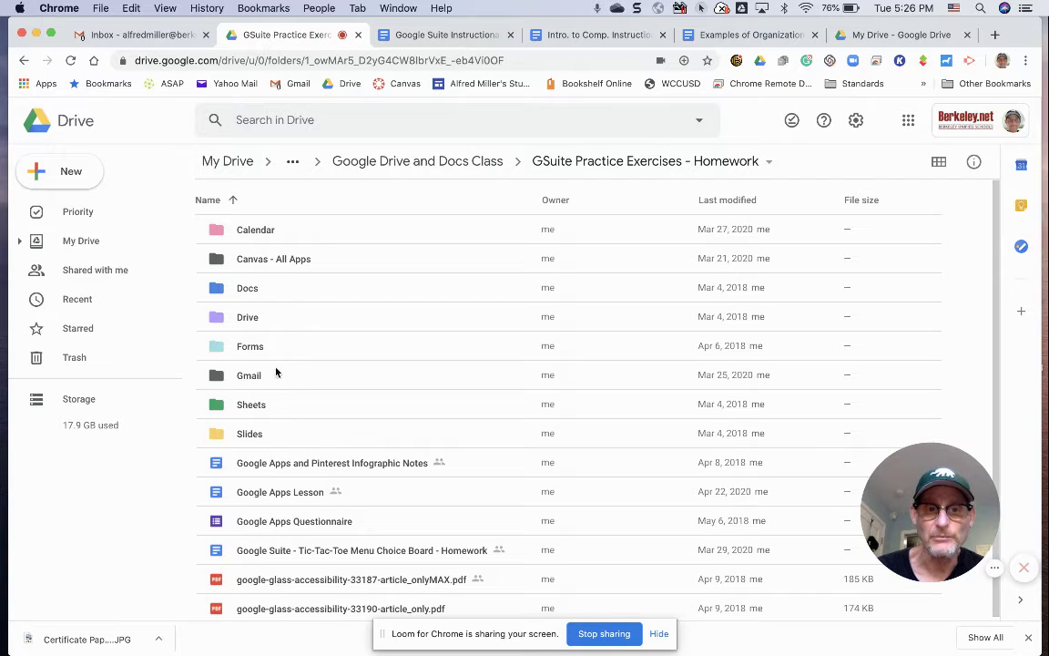
{"action": "double_click", "coordinate": [247, 287]}
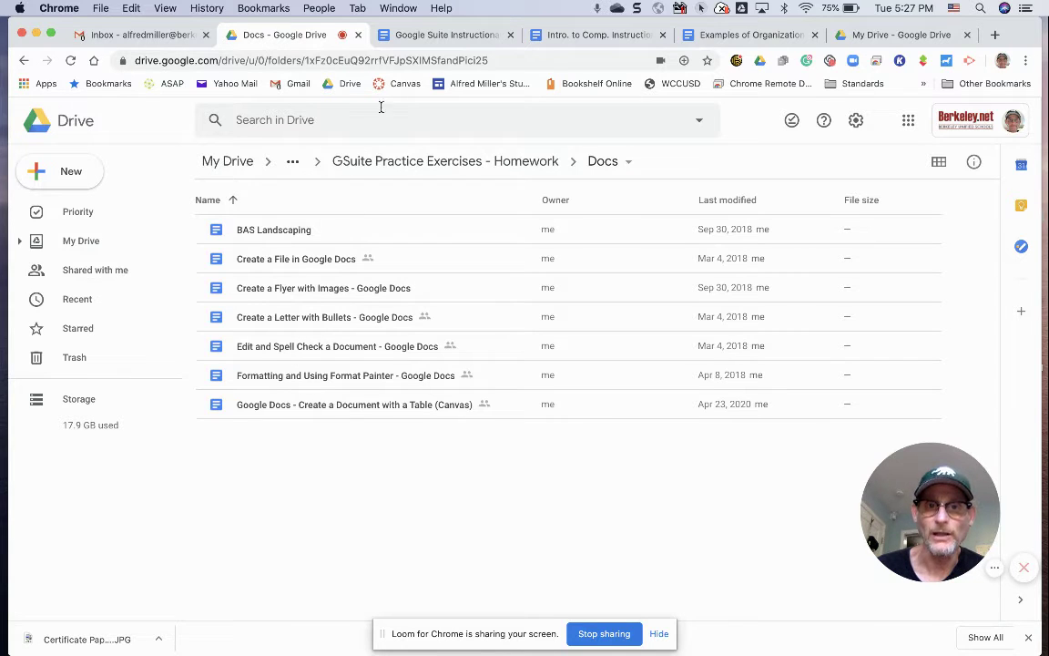
Review the unit and topic outline in the Google Suite Instructional Units document
{"action": "left_click", "coordinate": [415, 36]}
{"action": "scroll", "coordinate": [401, 248], "scroll_direction": "up", "scroll_amount": 2}
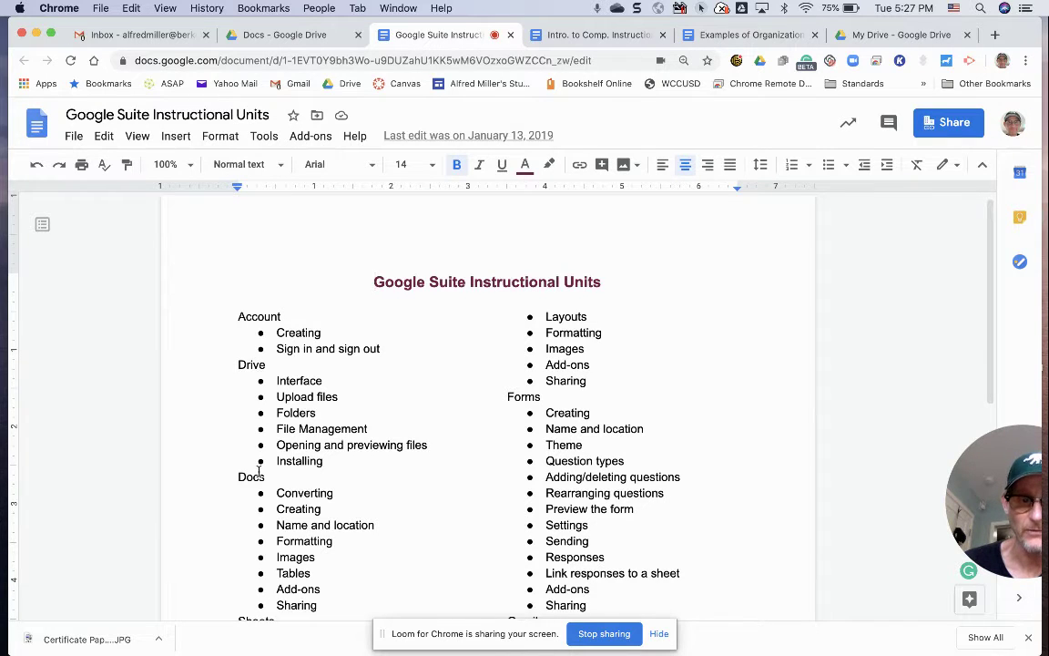
{"action": "scroll", "coordinate": [260, 471], "scroll_direction": "down", "scroll_amount": 2}
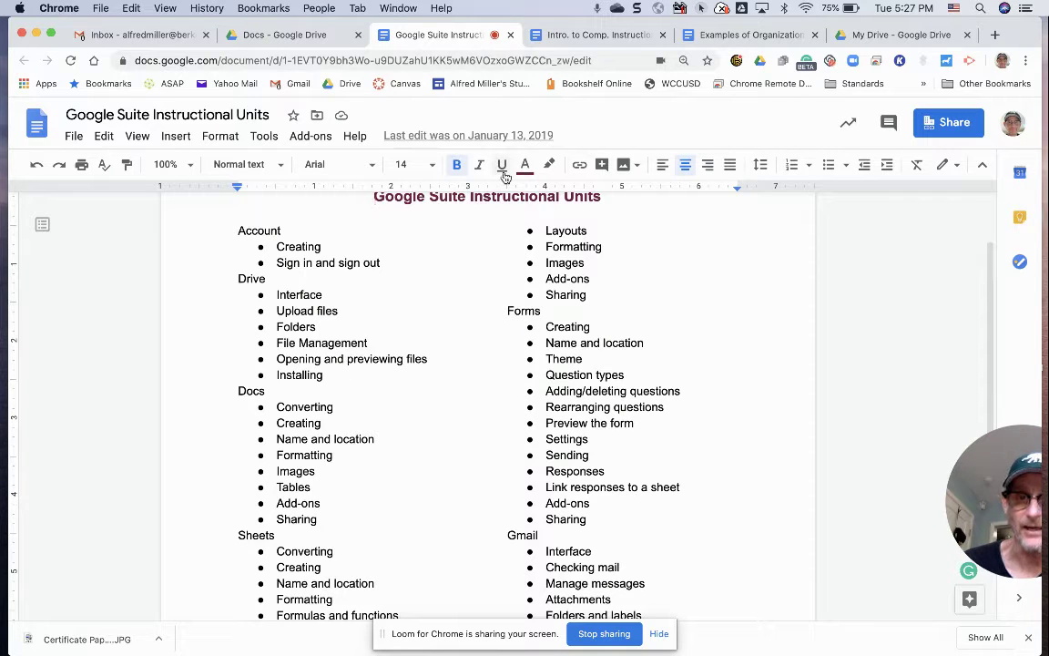
Review the Intro. to Comp. Instructional Units document from its title through its listed units
{"action": "left_click", "coordinate": [588, 41]}
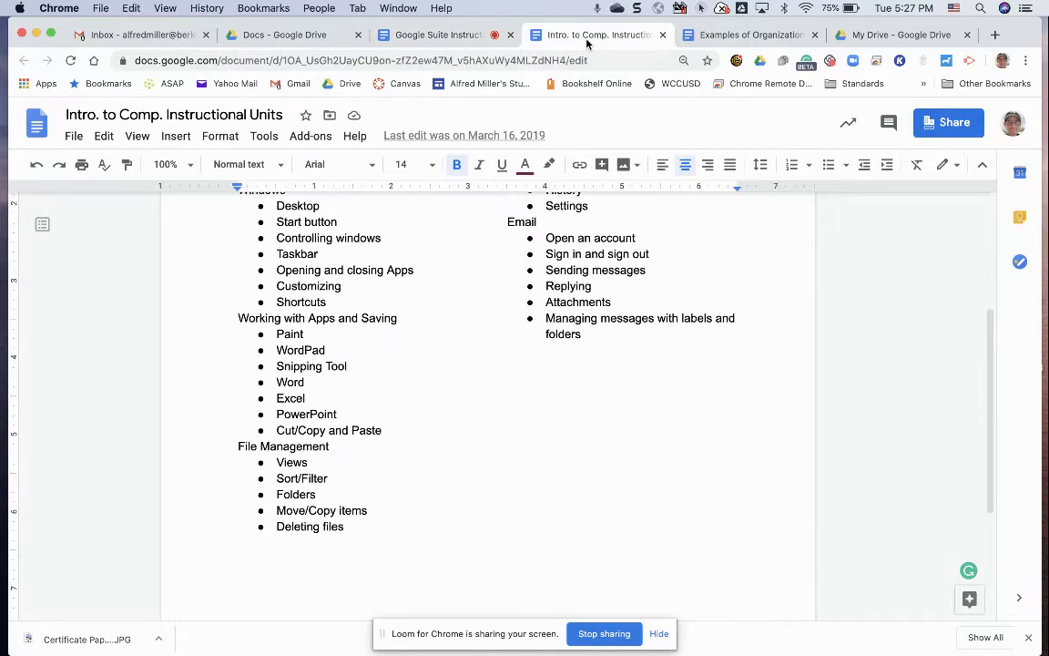
{"action": "scroll", "coordinate": [458, 322], "scroll_direction": "up", "scroll_amount": 2}
{"action": "scroll", "coordinate": [458, 322], "scroll_direction": "up", "scroll_amount": 2}
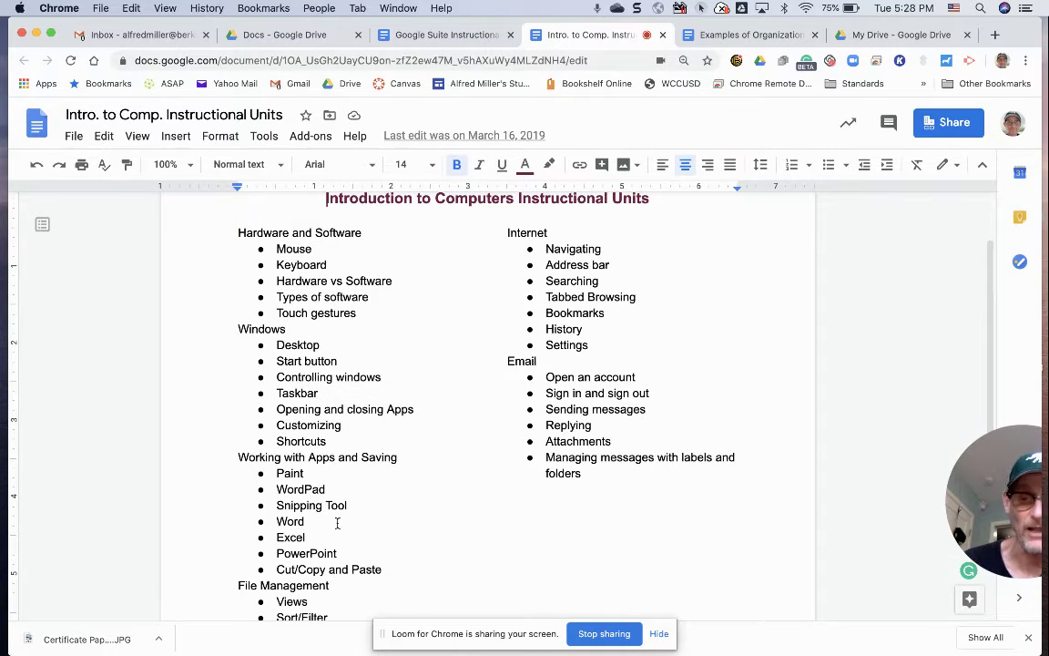
{"action": "mouse_move", "coordinate": [985, 507]}
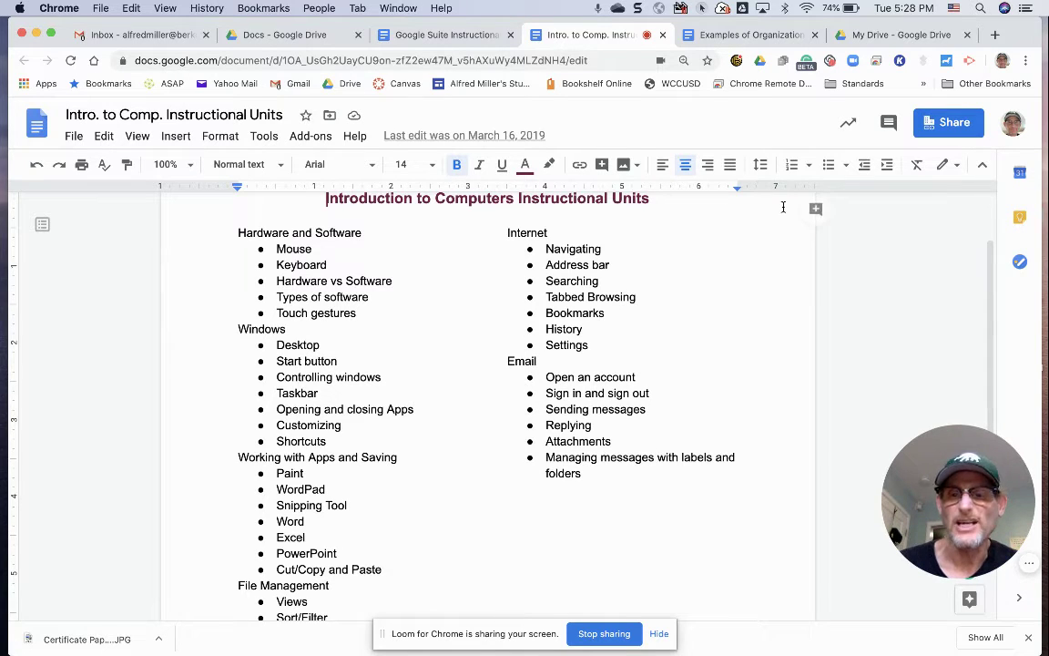
Create a folder named "Introduction to Computers" in the other Drive account's My Drive
{"action": "left_click", "coordinate": [869, 37]}
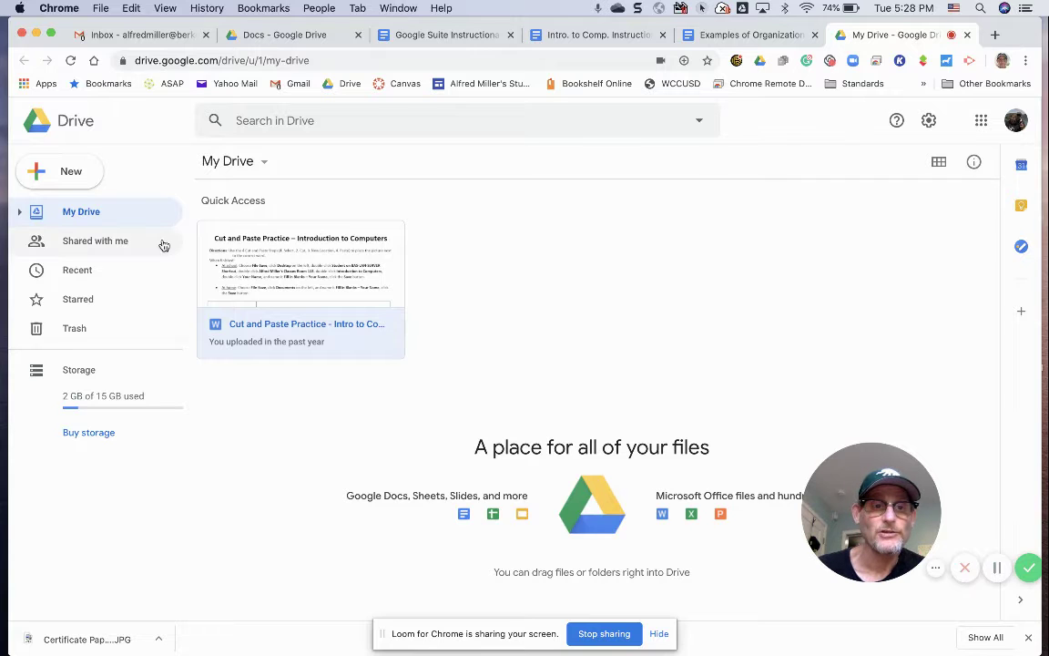
{"action": "left_click", "coordinate": [91, 180]}
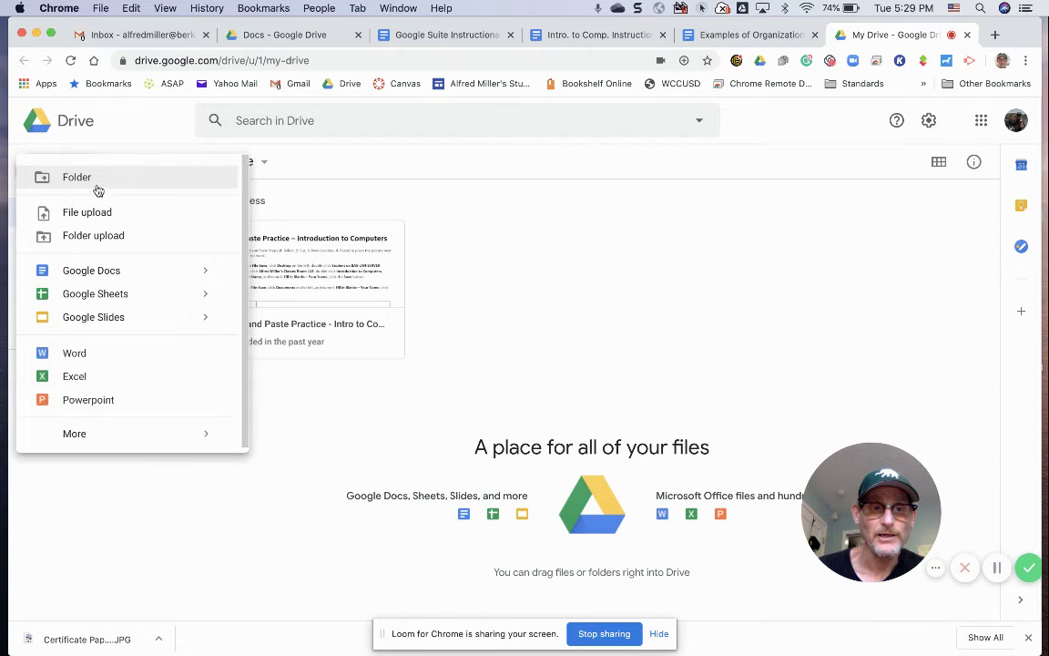
{"action": "left_click", "coordinate": [103, 186]}
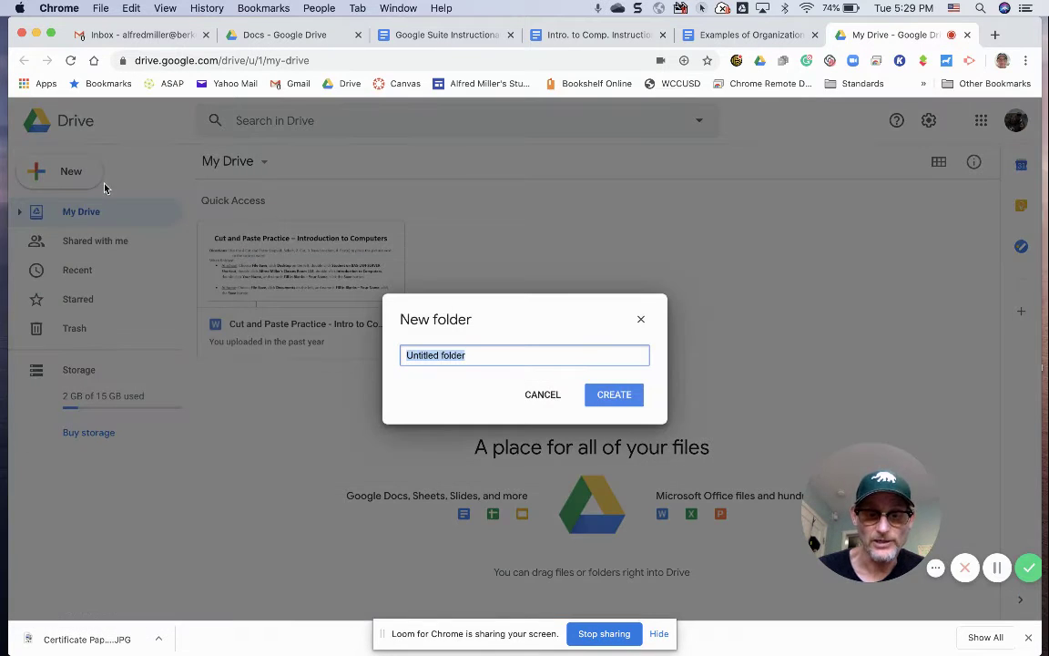
{"action": "type", "text": "Intr"}
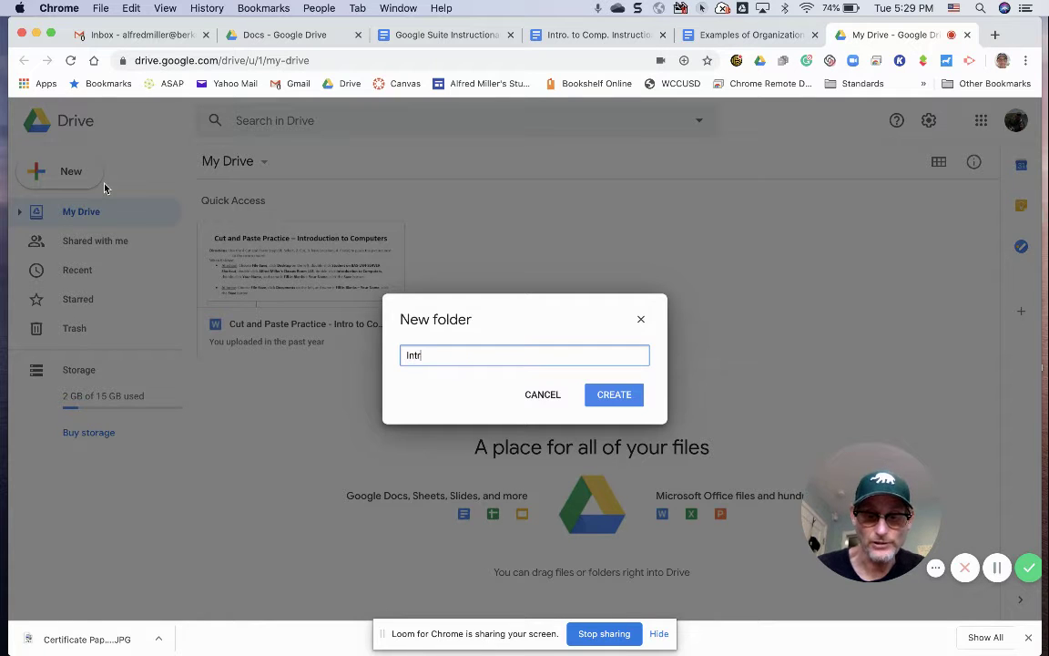
{"action": "type", "text": "oduction "}
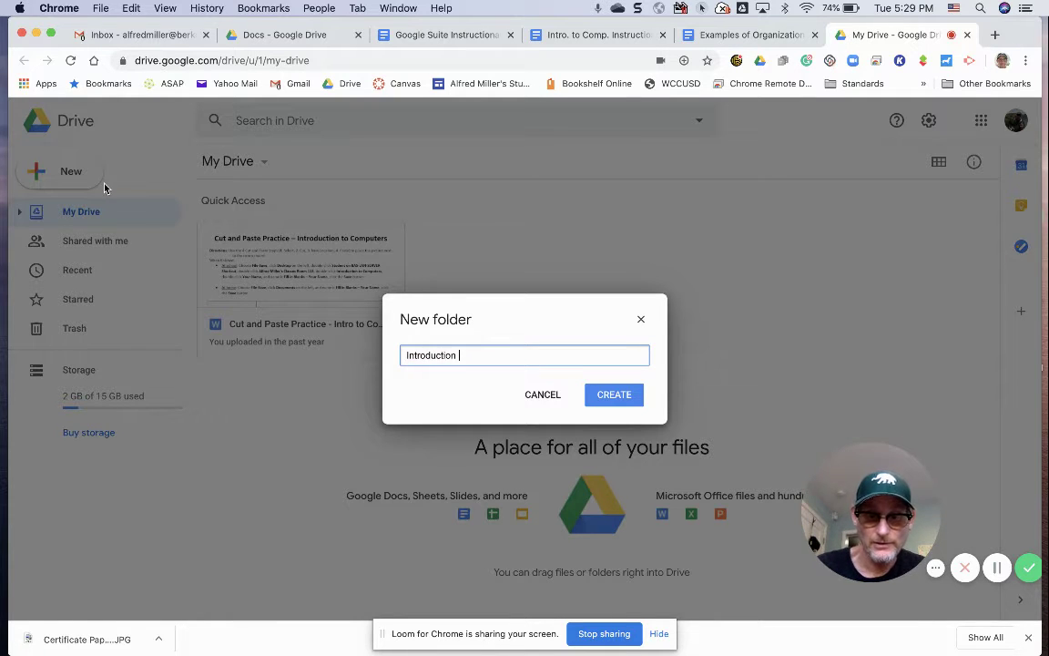
{"action": "type", "text": "to Computer"}
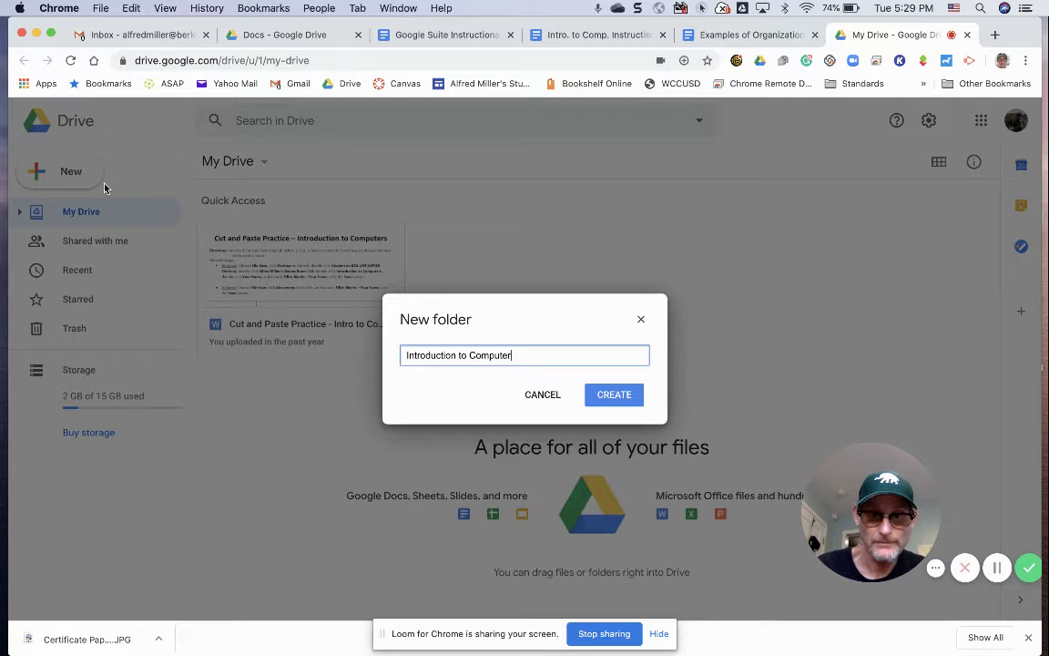
{"action": "type", "text": "s"}
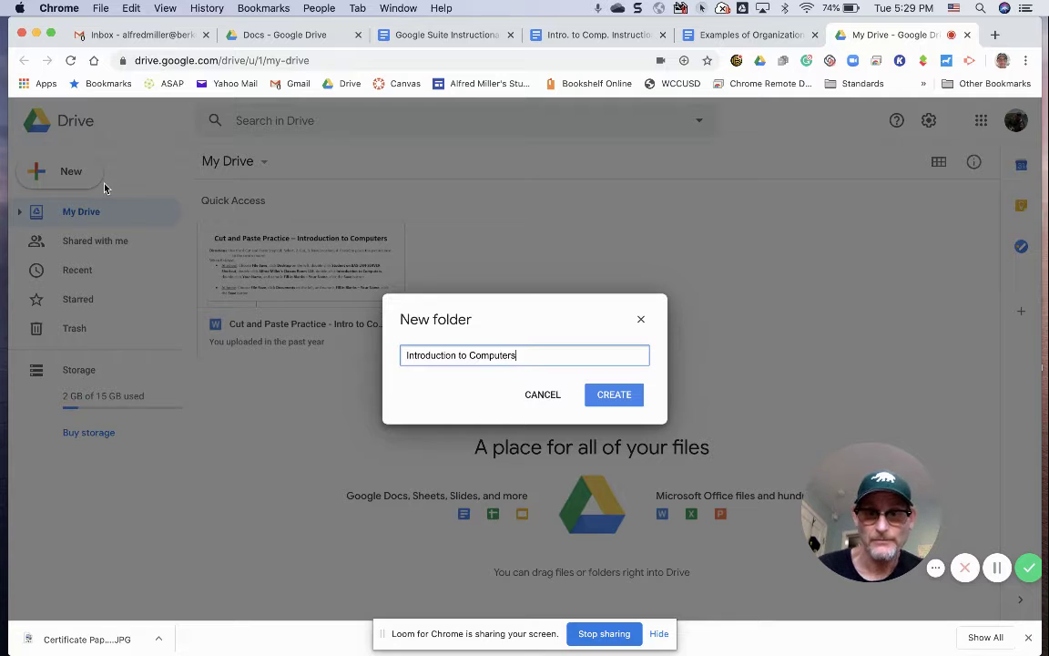
{"action": "left_click", "coordinate": [614, 397]}
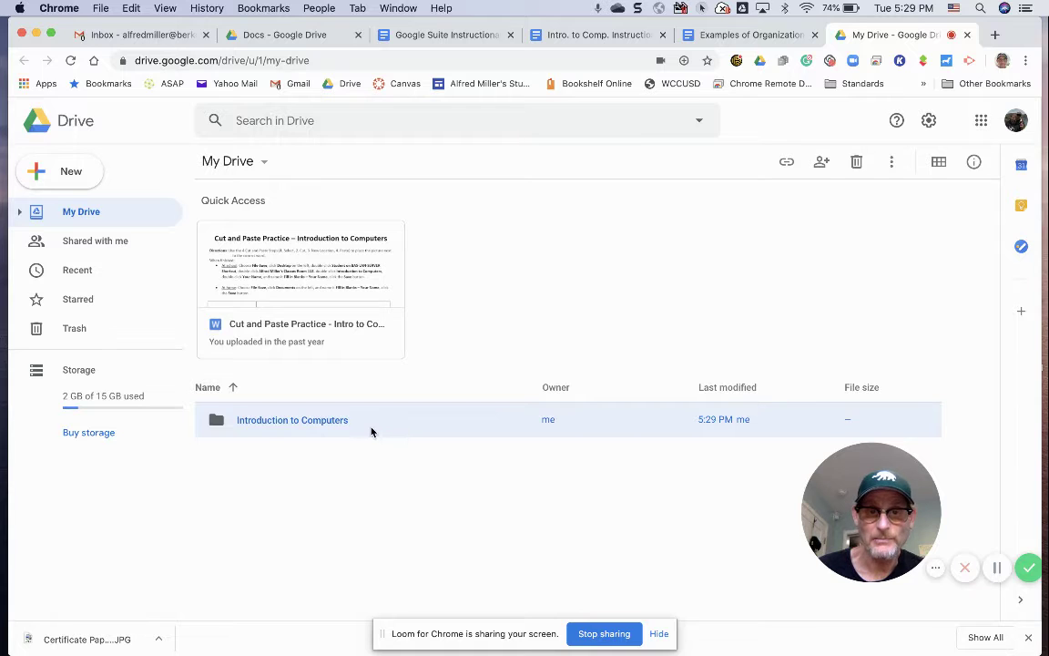
Show My Drive in grid layout and return it to list layout
{"action": "left_click", "coordinate": [939, 164]}
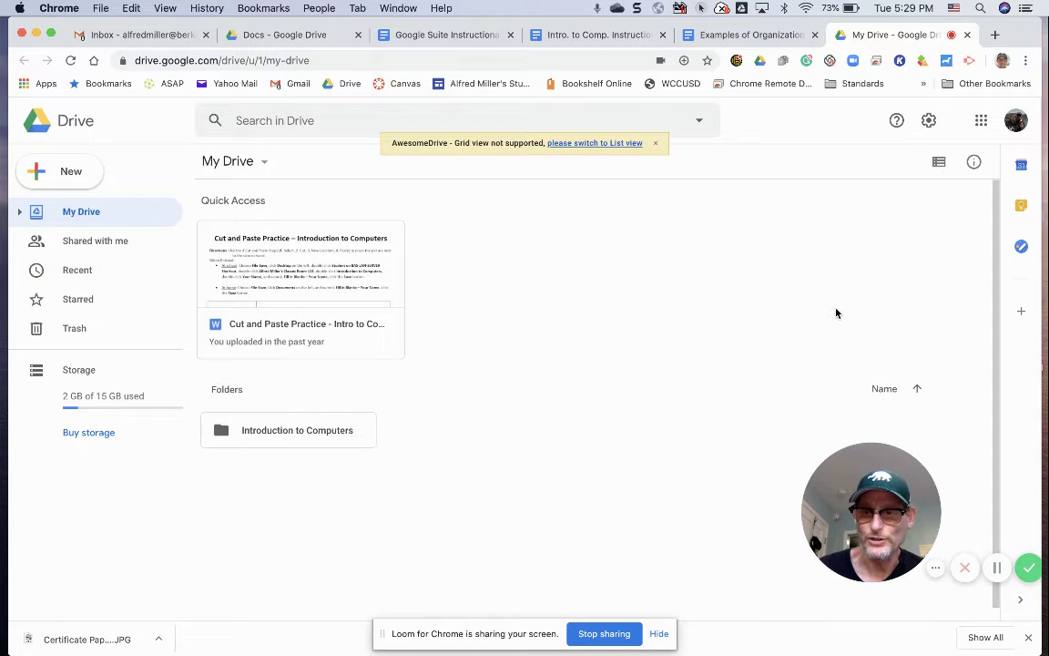
{"action": "left_click", "coordinate": [939, 161]}
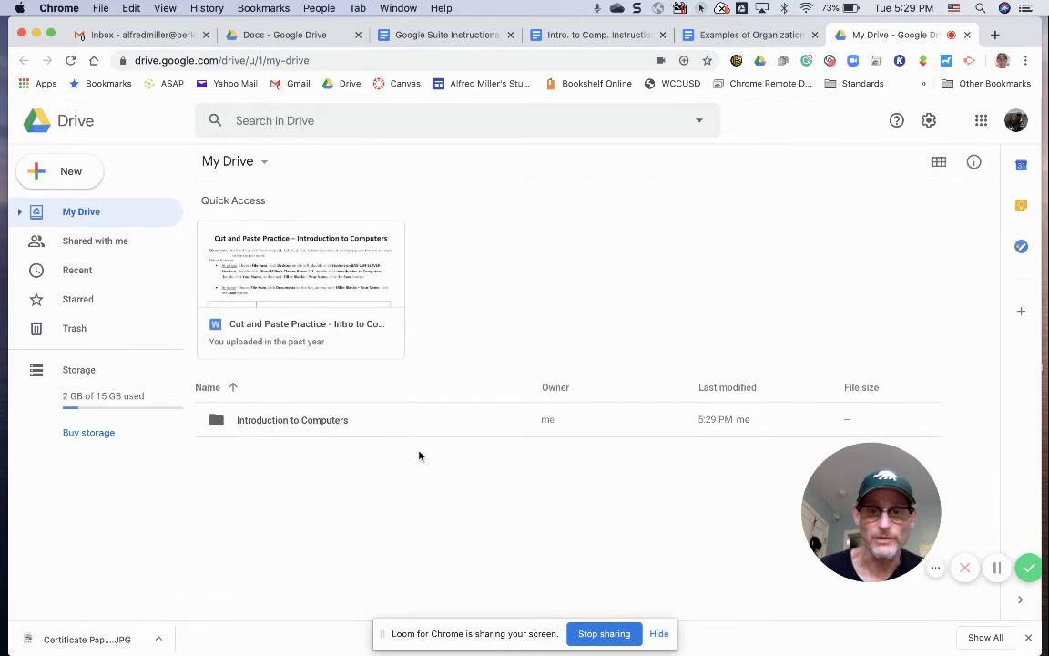
Open the Introduction to Computers folder and create a subfolder named "Hardware and Software" in it
{"action": "double_click", "coordinate": [332, 433]}
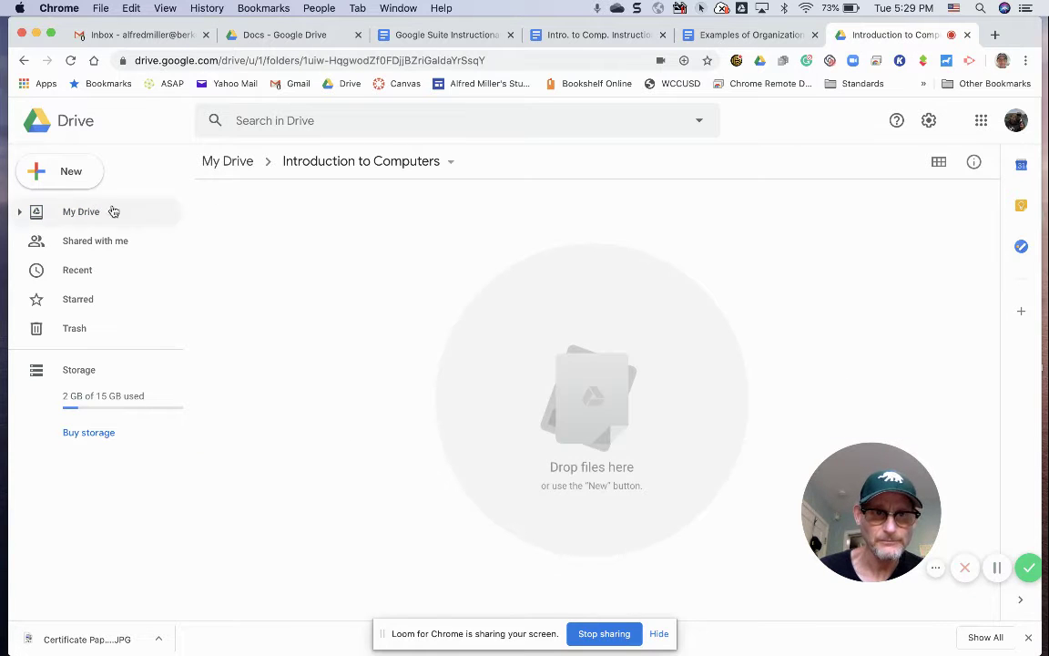
{"action": "left_click", "coordinate": [91, 175]}
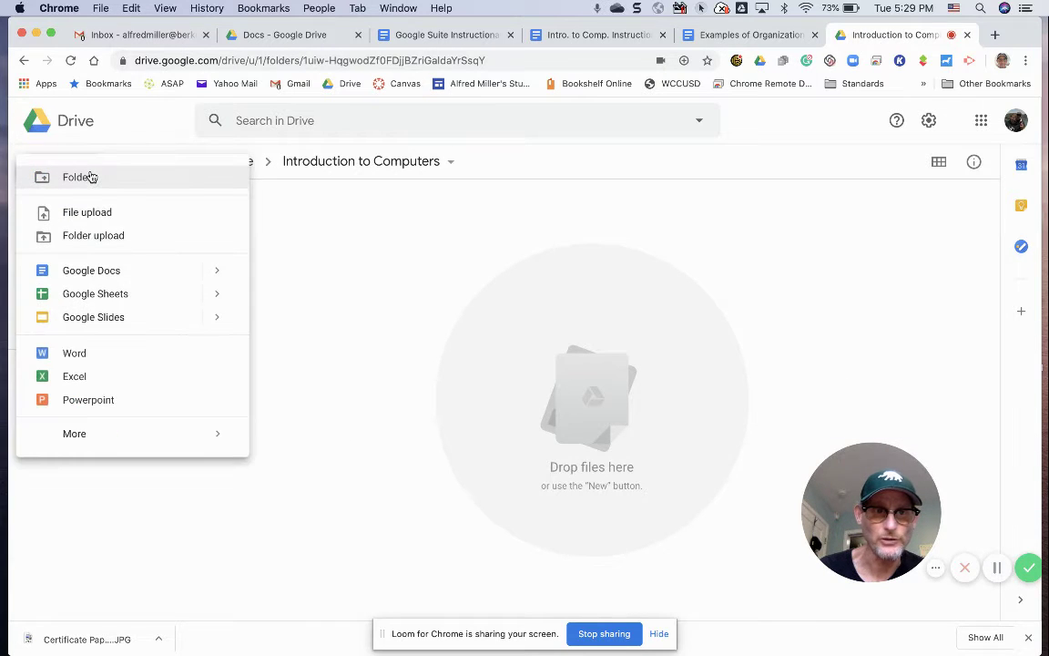
{"action": "left_click", "coordinate": [101, 185]}
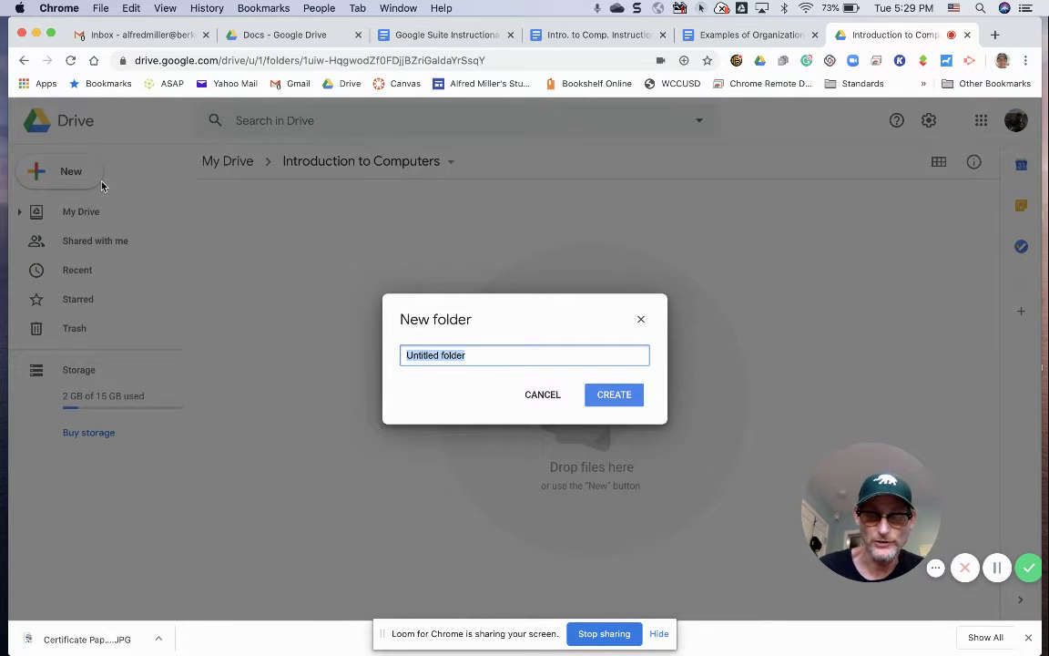
{"action": "type", "text": "Hardware"}
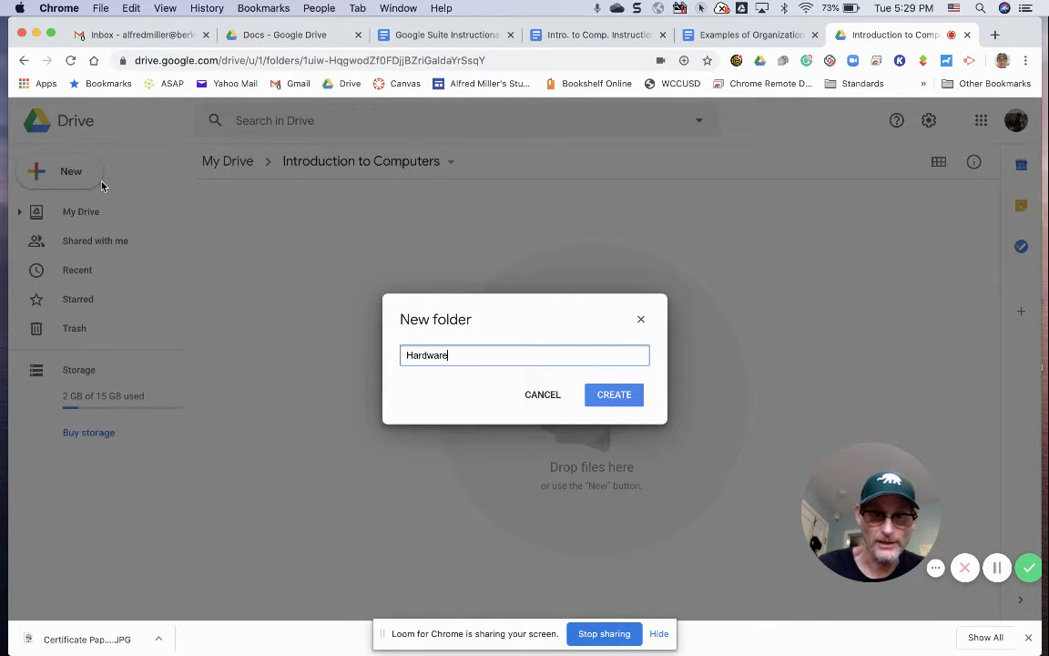
{"action": "type", "text": " and Sof"}
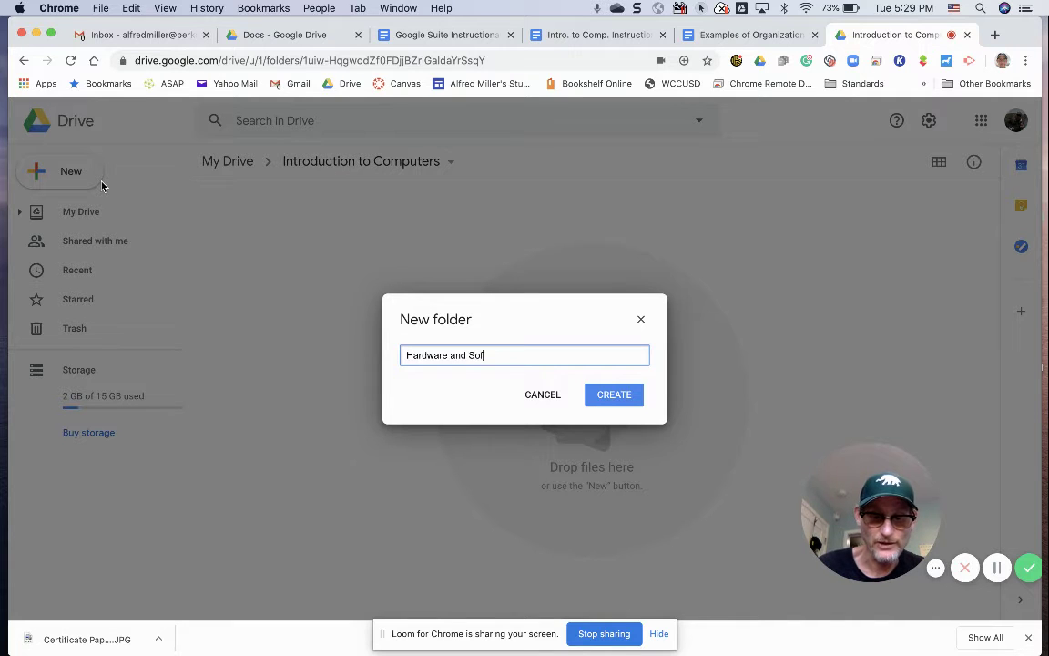
{"action": "type", "text": "tware"}
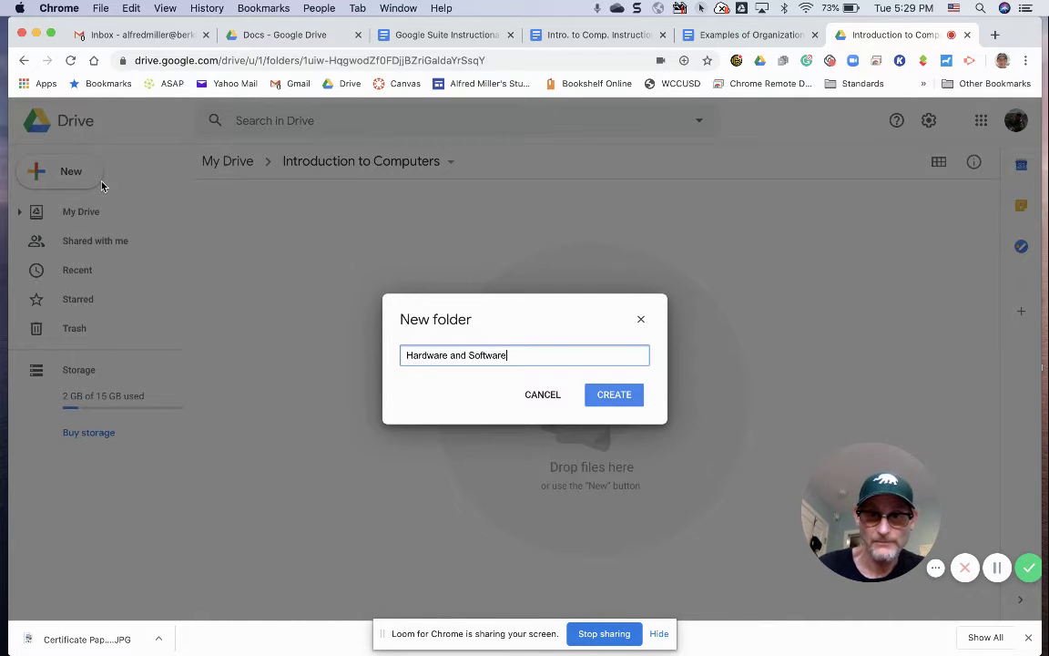
{"action": "left_click", "coordinate": [614, 395]}
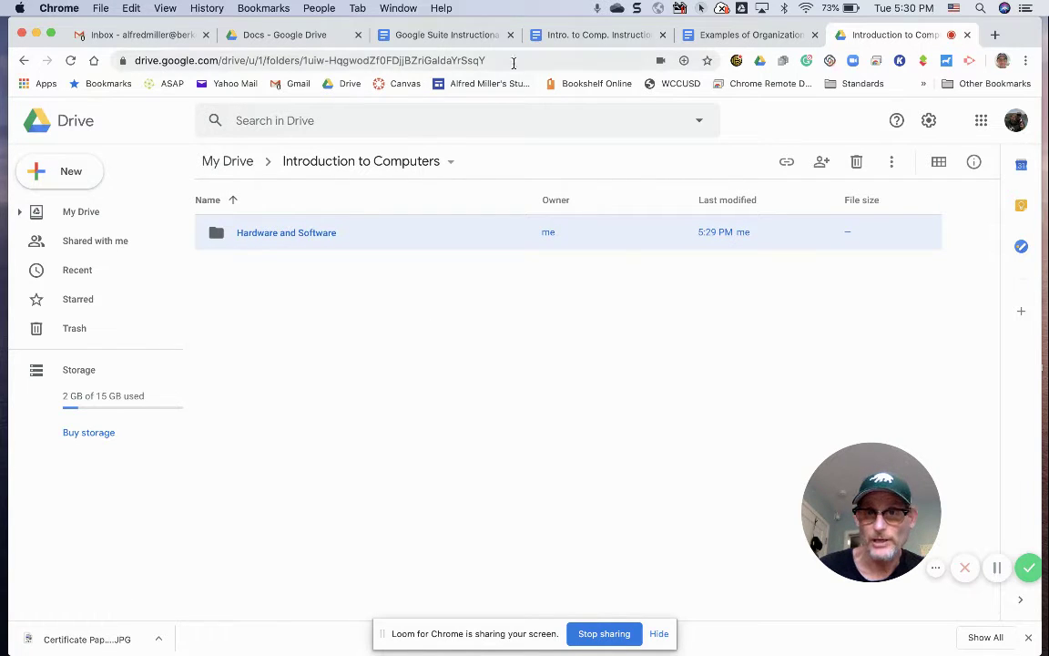
Check the Intro. to Comp. Instructional Units outline and create a "Windows" subfolder in Introduction to Computers
{"action": "left_click", "coordinate": [565, 43]}
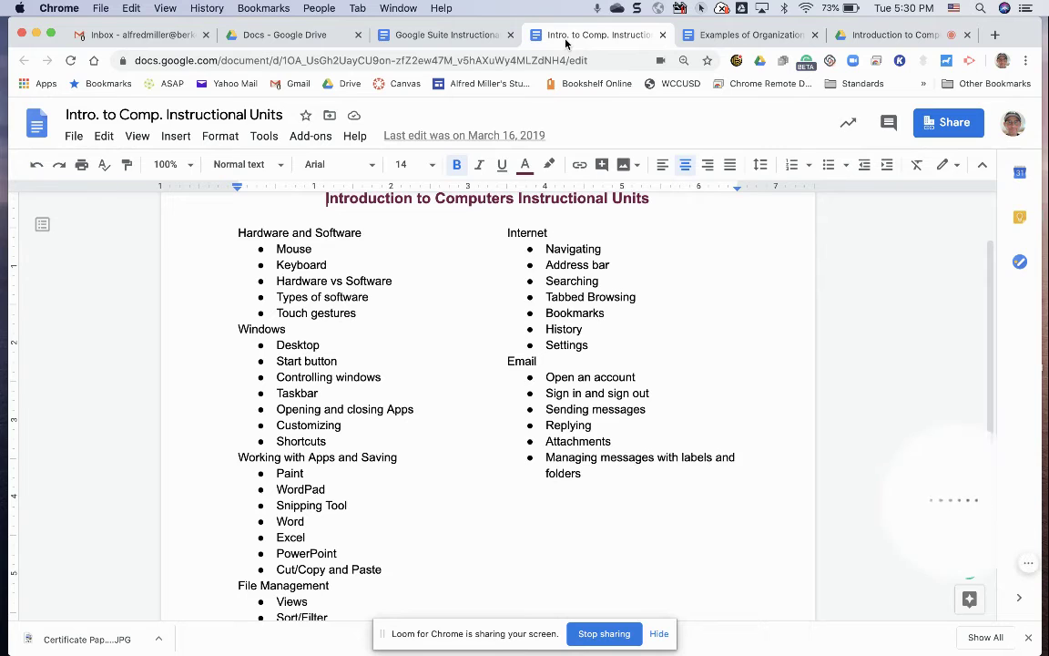
{"action": "left_click", "coordinate": [708, 39]}
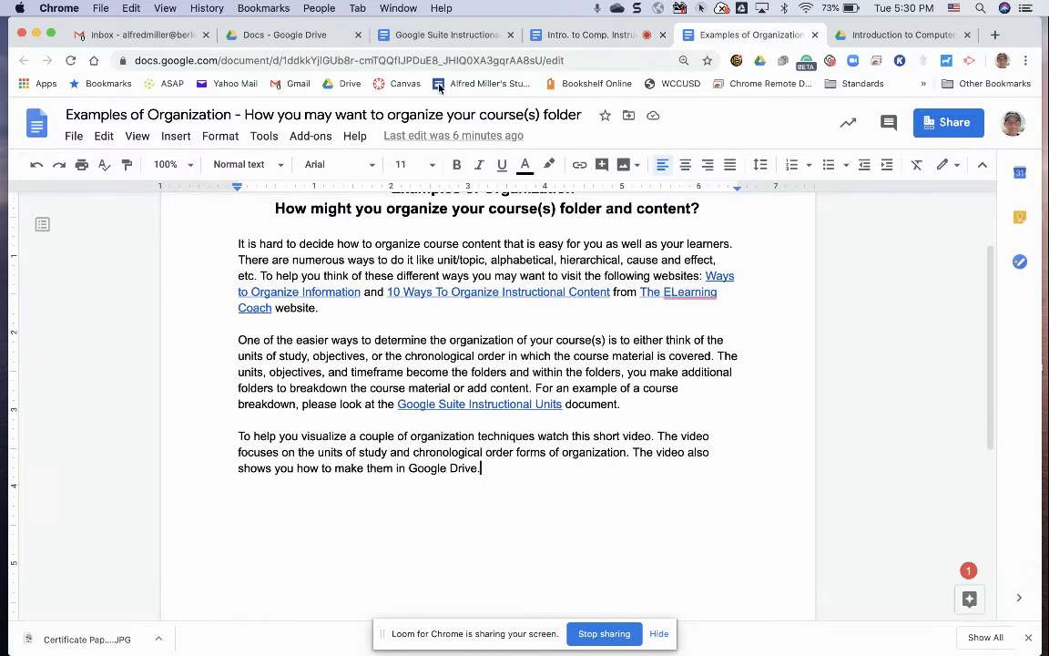
{"action": "left_click", "coordinate": [879, 36]}
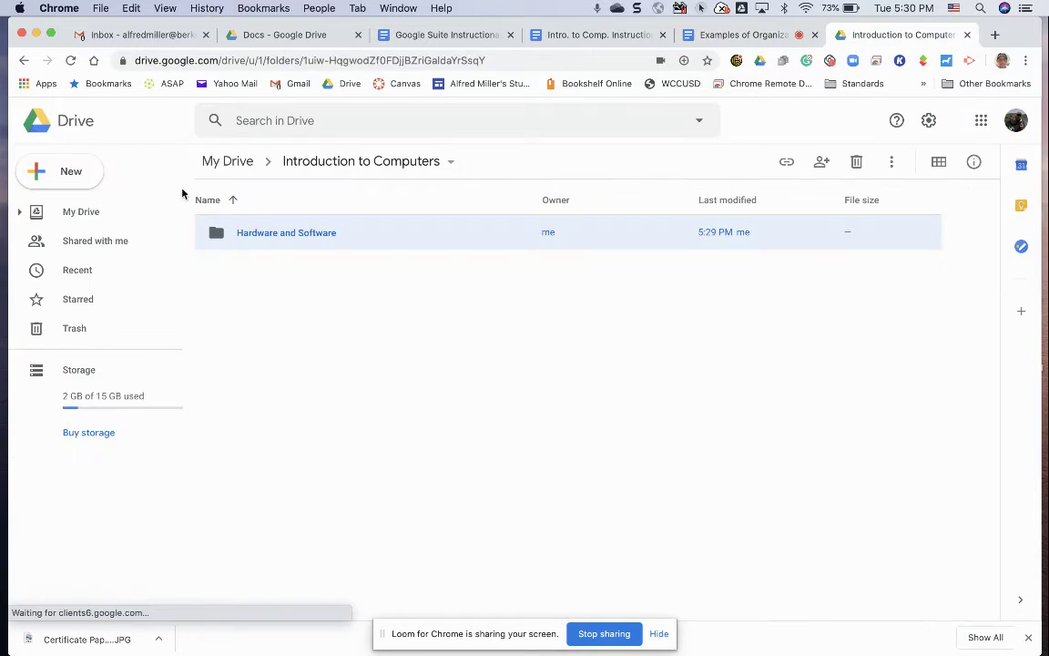
{"action": "left_click", "coordinate": [94, 180]}
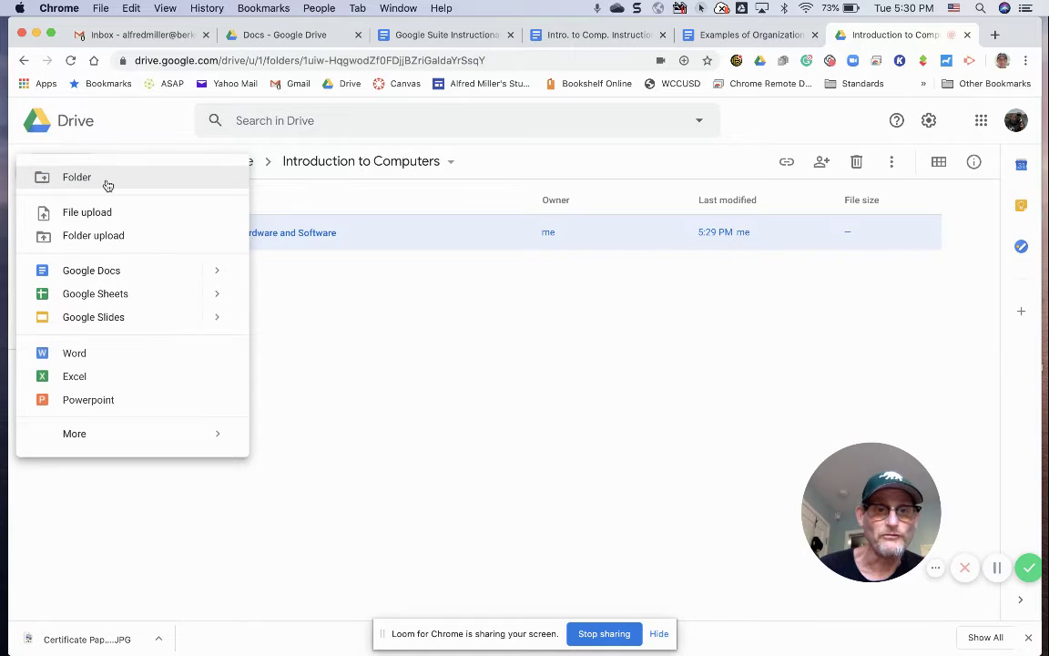
{"action": "left_click", "coordinate": [104, 183]}
{"action": "type", "text": "Windows"}
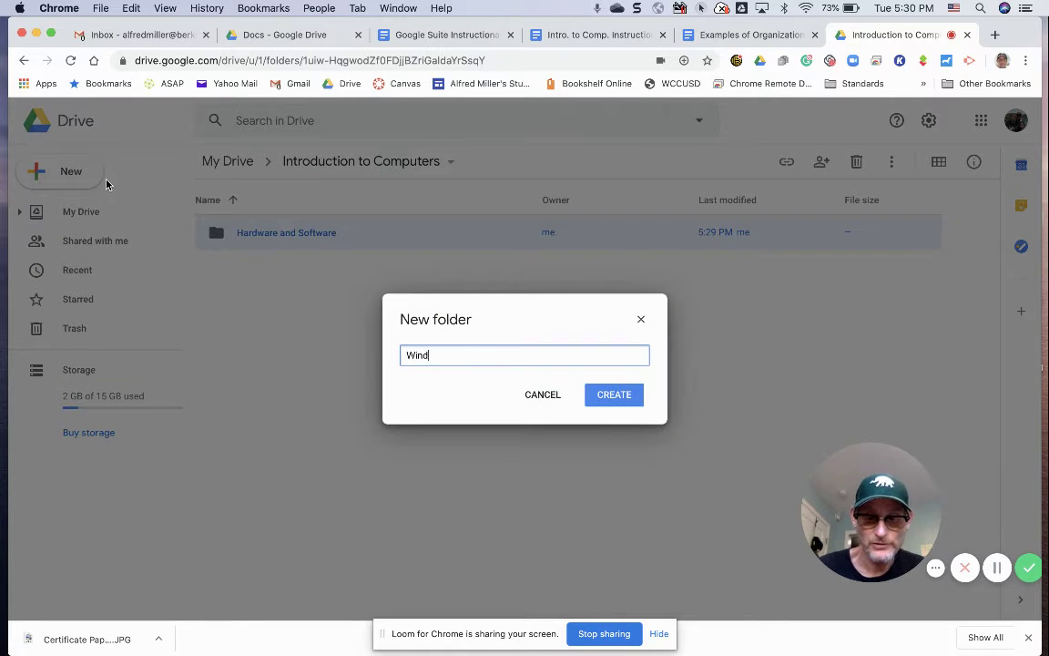
{"action": "left_click", "coordinate": [613, 397]}
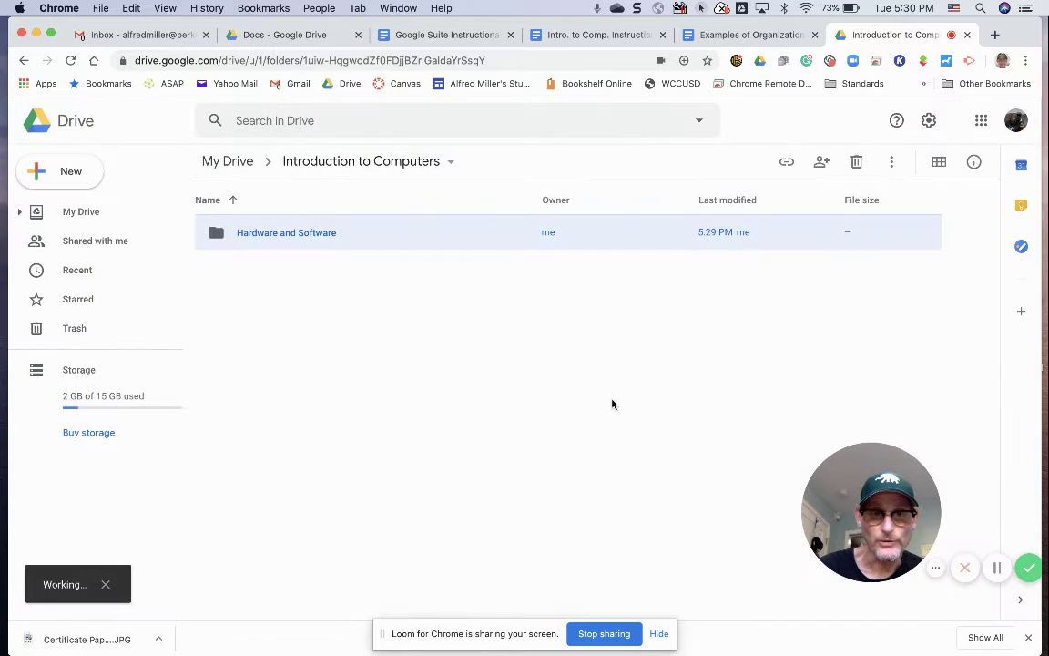
Create a subfolder named "Working with Apps" in the Introduction to Computers folder
{"action": "left_click", "coordinate": [88, 171]}
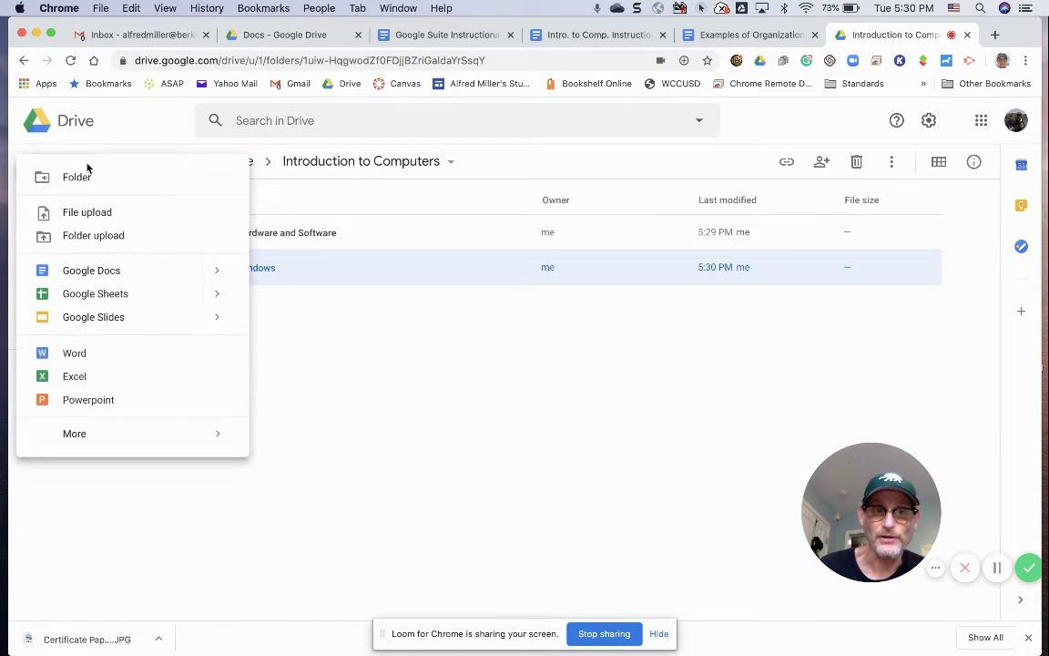
{"action": "left_click", "coordinate": [105, 177]}
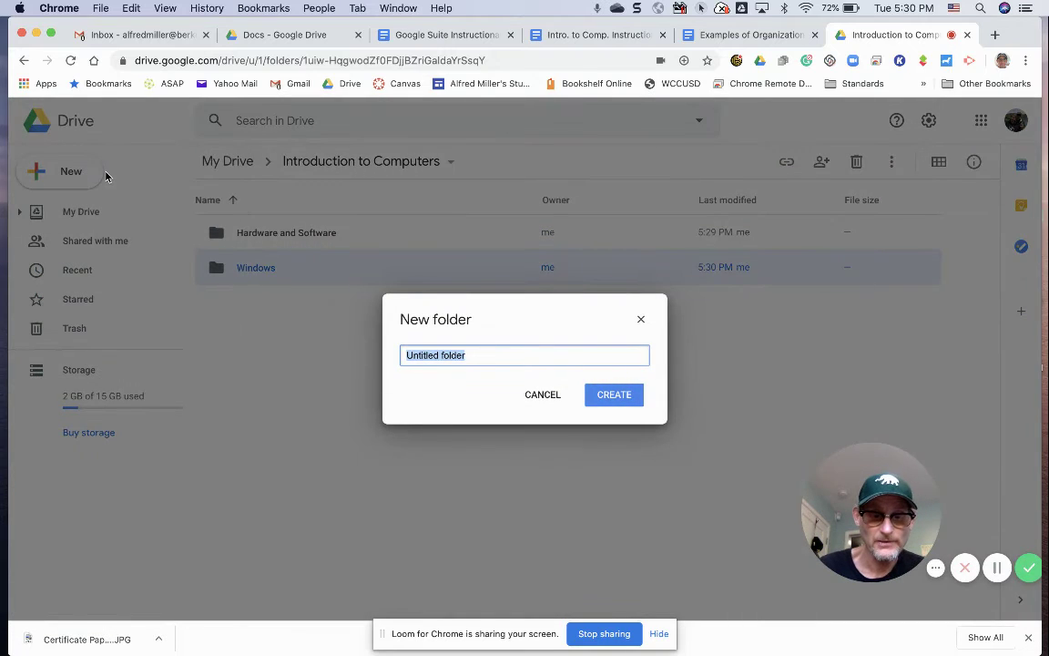
{"action": "type", "text": "Work"}
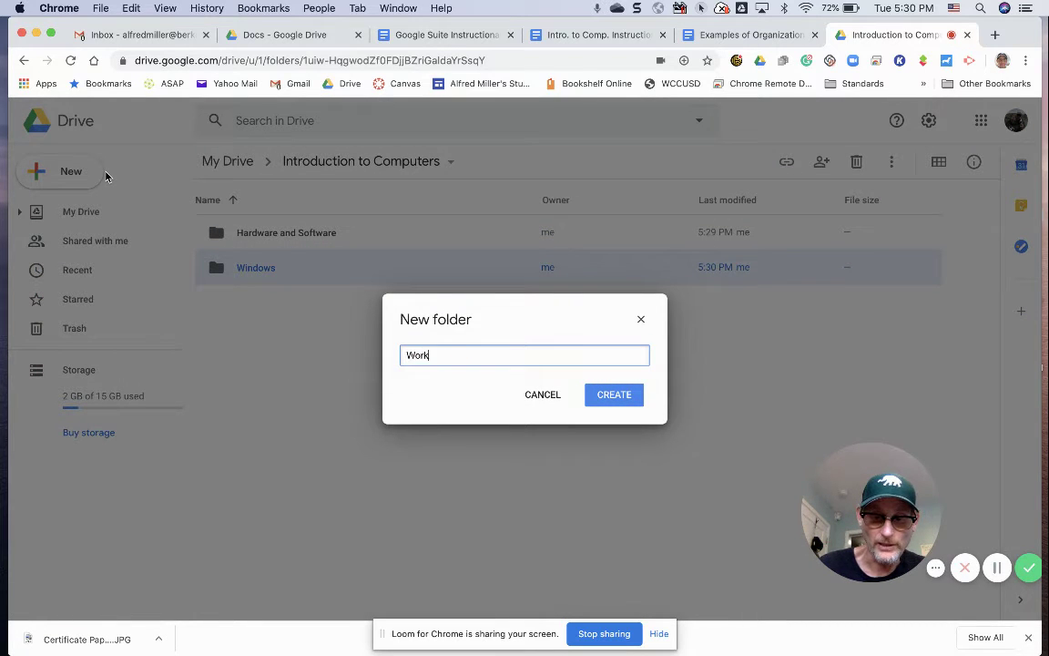
{"action": "type", "text": "ing with Apps"}
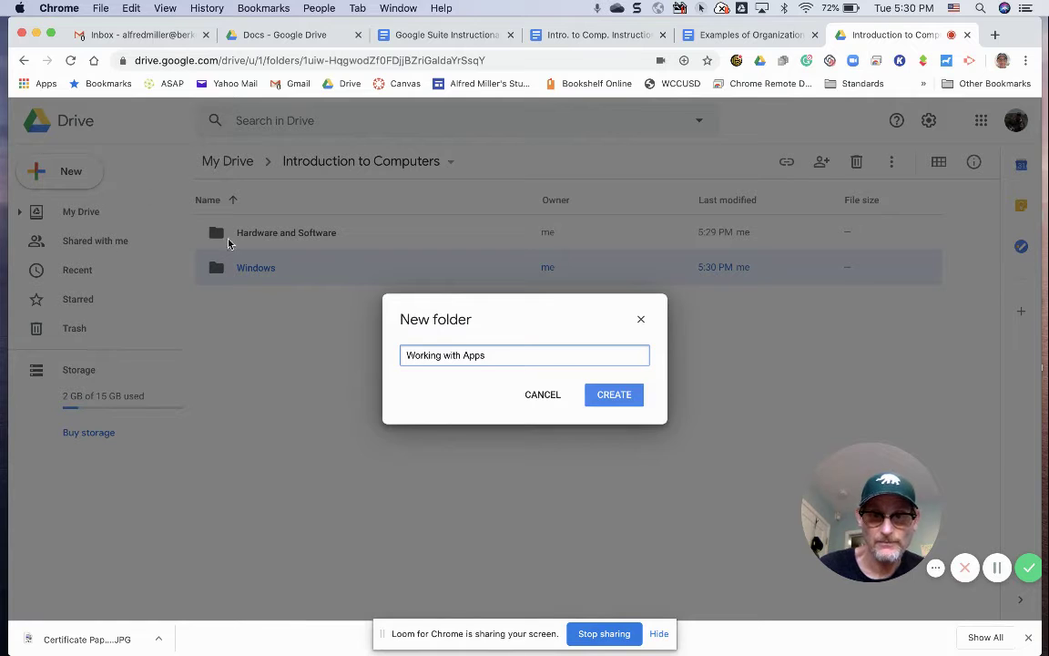
{"action": "left_click", "coordinate": [618, 394]}
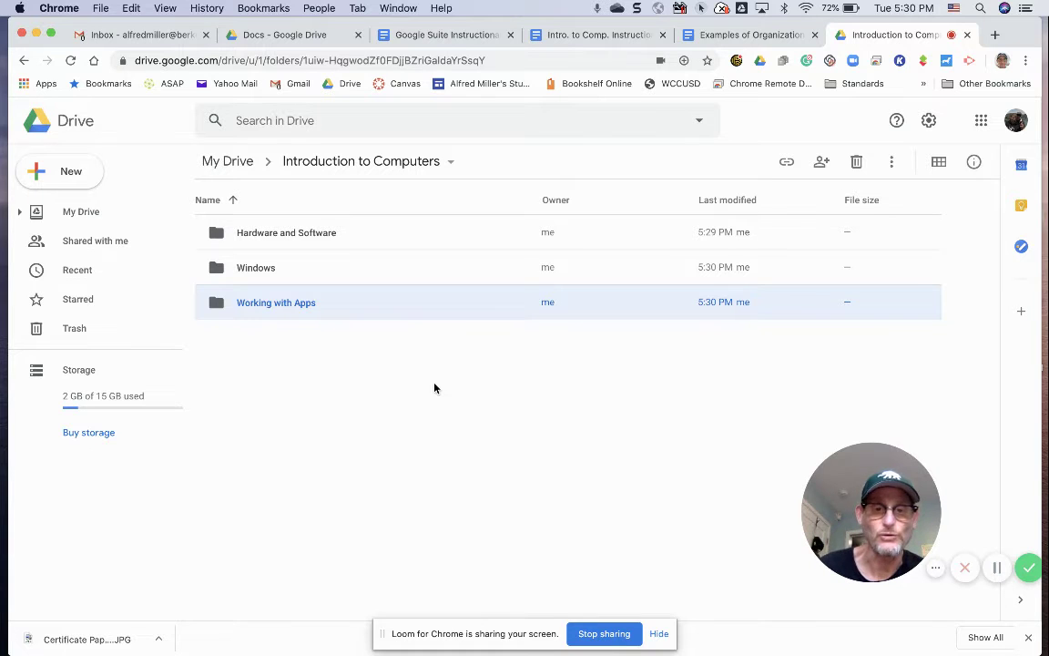
Open the Working with Apps folder and create a subfolder named "Paint" in it
{"action": "double_click", "coordinate": [386, 311]}
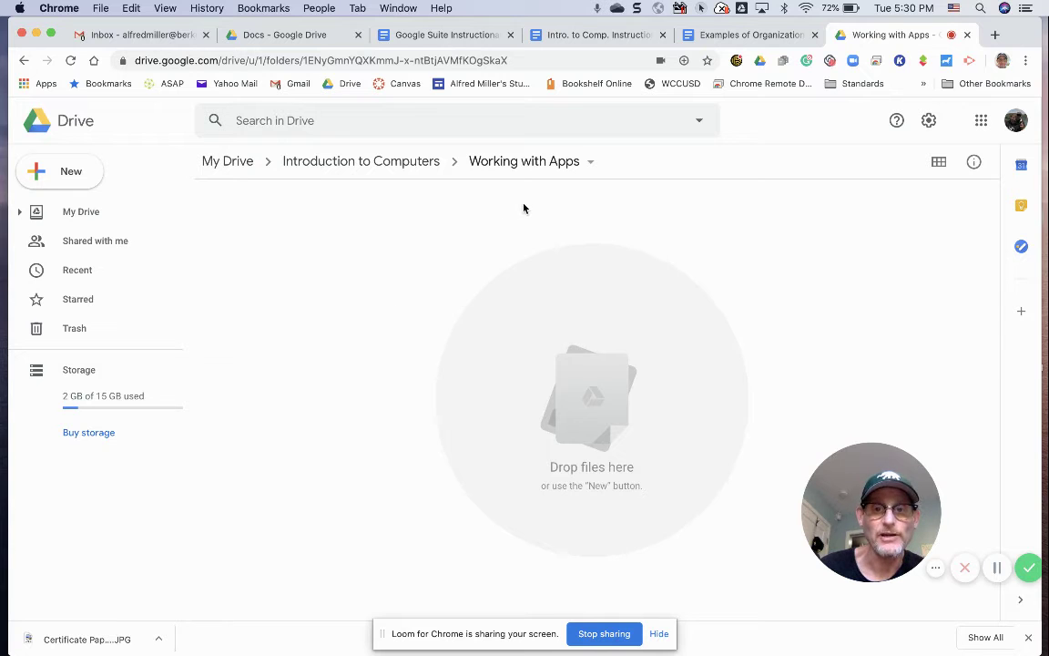
{"action": "left_click", "coordinate": [92, 182]}
{"action": "left_click", "coordinate": [121, 180]}
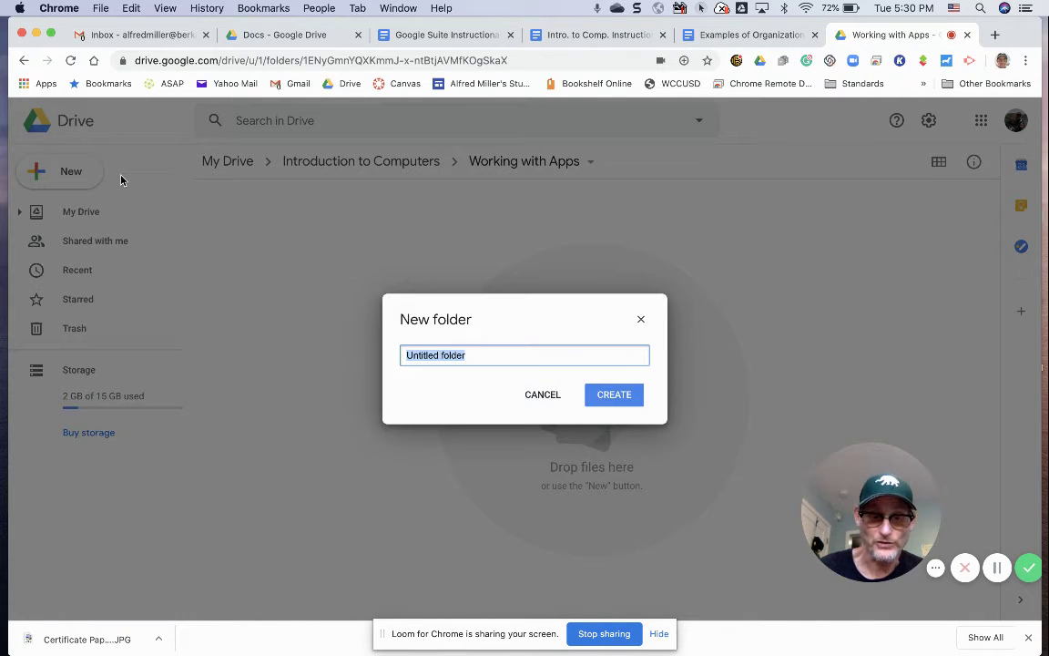
{"action": "type", "text": "Paint"}
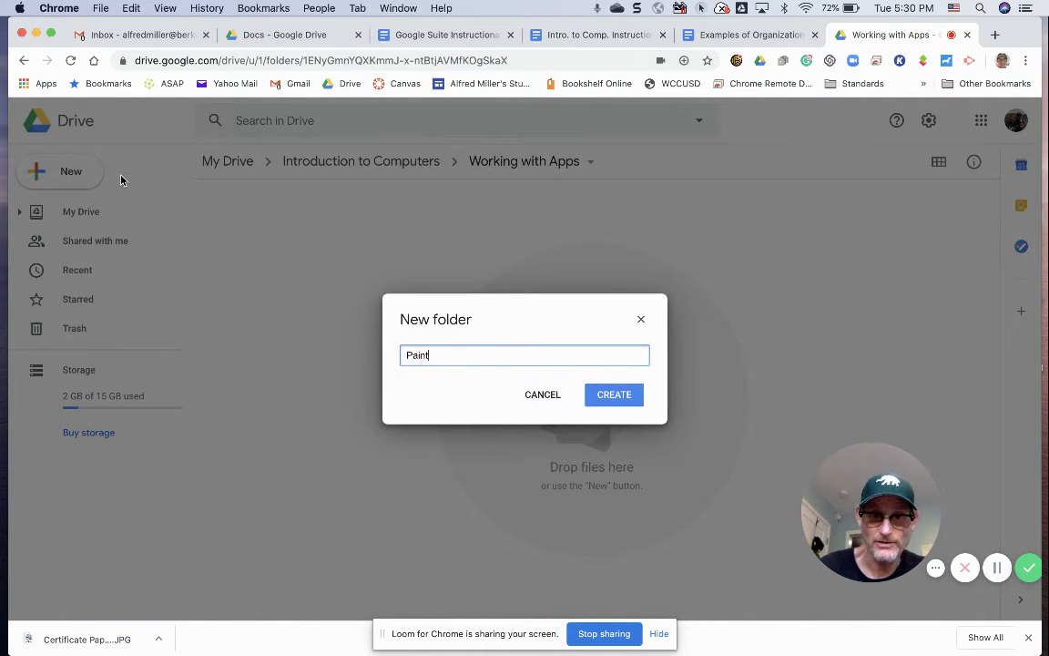
{"action": "left_click", "coordinate": [608, 396]}
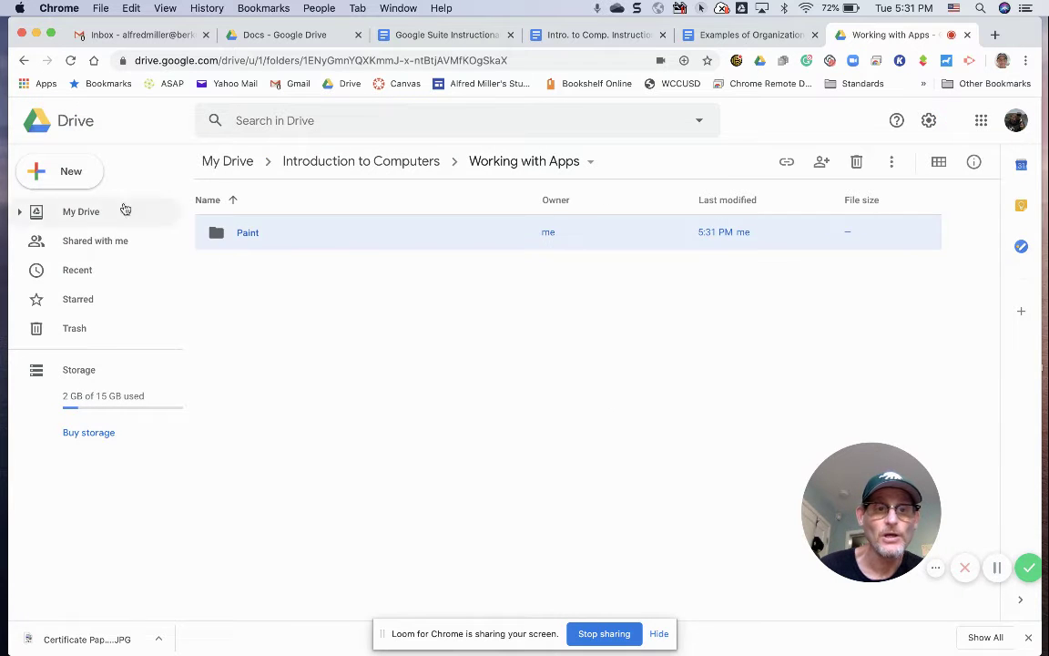
Create a subfolder named "WordPad" in the Working with Apps folder
{"action": "left_click", "coordinate": [92, 182]}
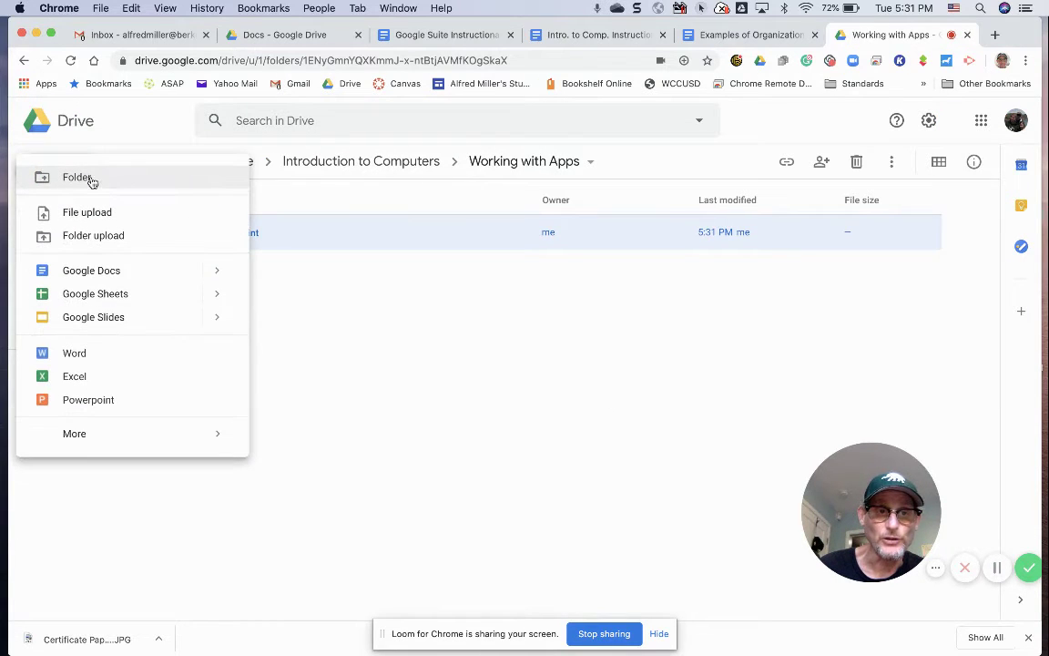
{"action": "left_click", "coordinate": [124, 184]}
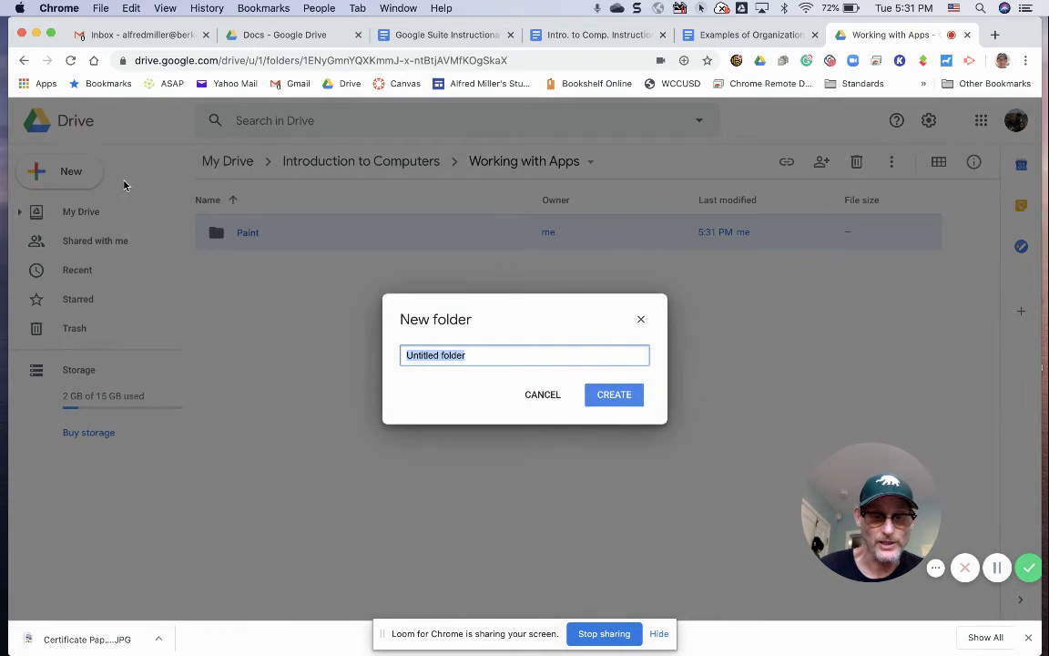
{"action": "type", "text": "WordPad"}
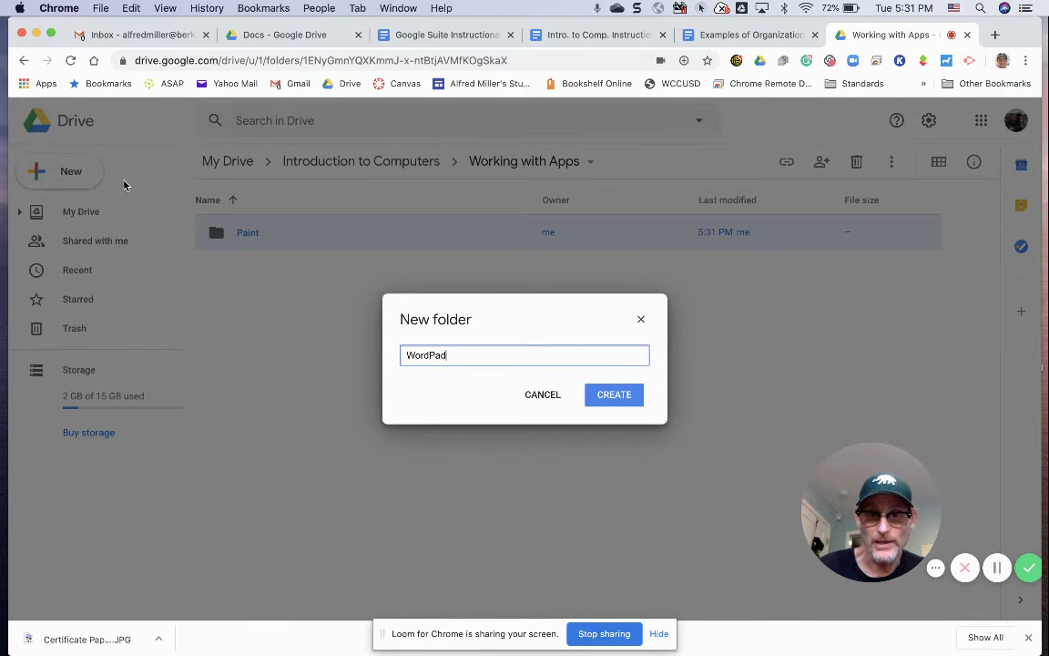
{"action": "left_click", "coordinate": [604, 394]}
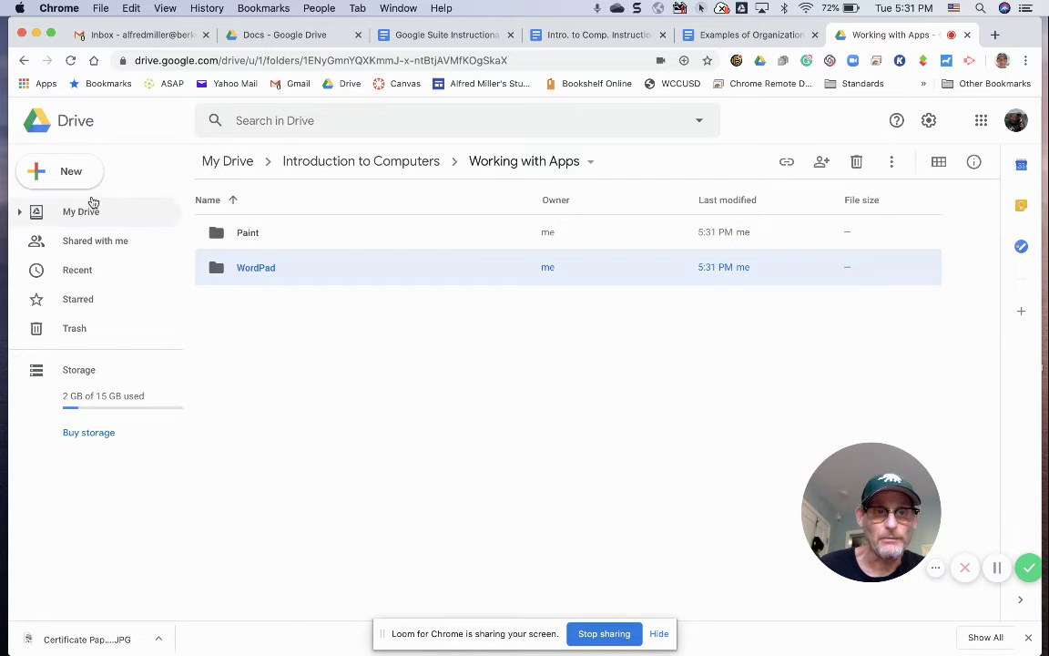
Create a subfolder named "PowerPoint" in the Working with Apps folder
{"action": "left_click", "coordinate": [92, 182]}
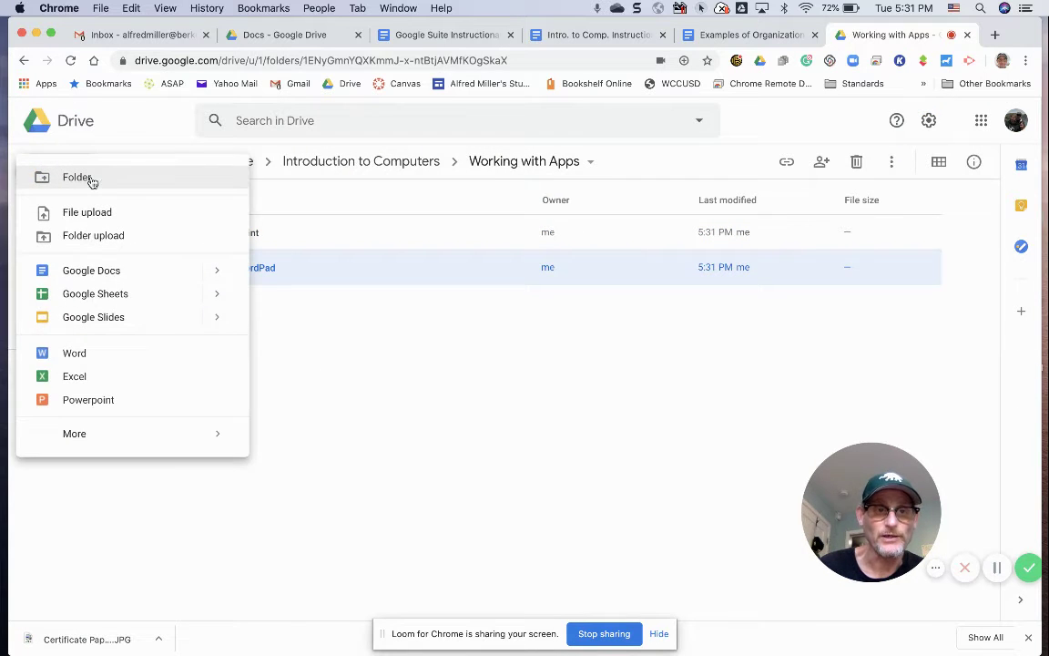
{"action": "left_click", "coordinate": [107, 182]}
{"action": "type", "text": "P"}
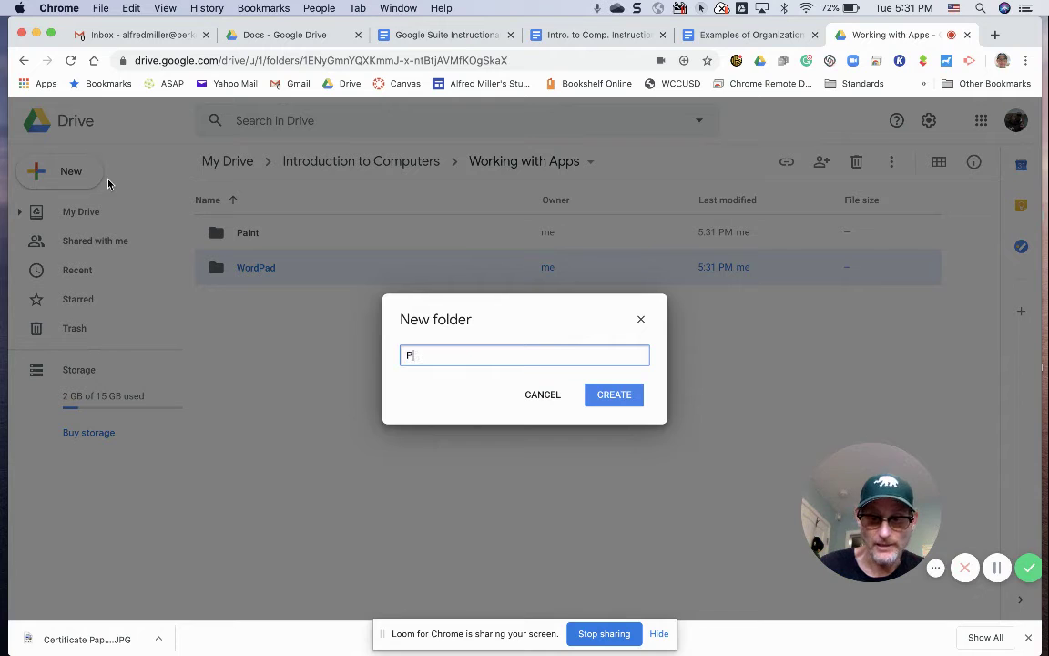
{"action": "type", "text": "owerPoint"}
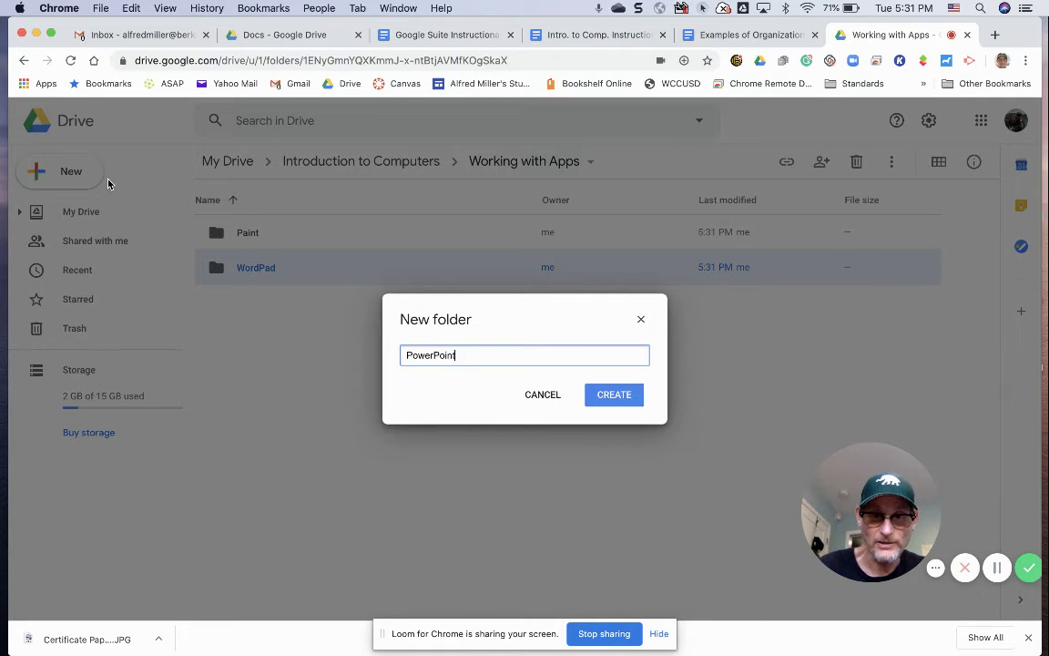
{"action": "left_click", "coordinate": [632, 398]}
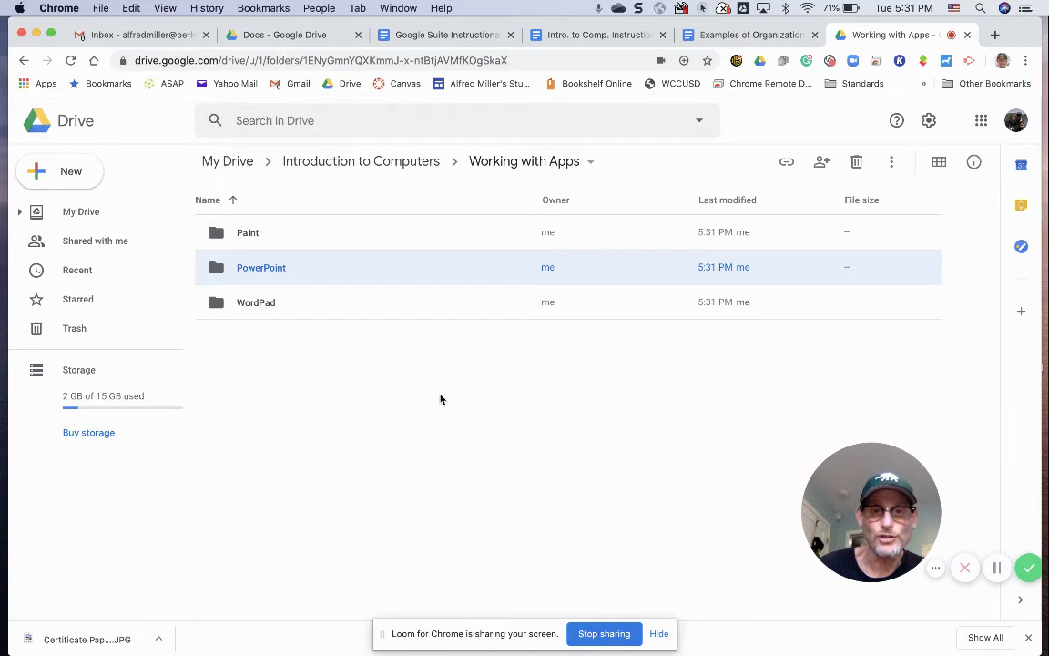
Return to My Drive and create a folder named "ESL Beginning" beside the Introduction to Computers folder
{"action": "left_click", "coordinate": [364, 168]}
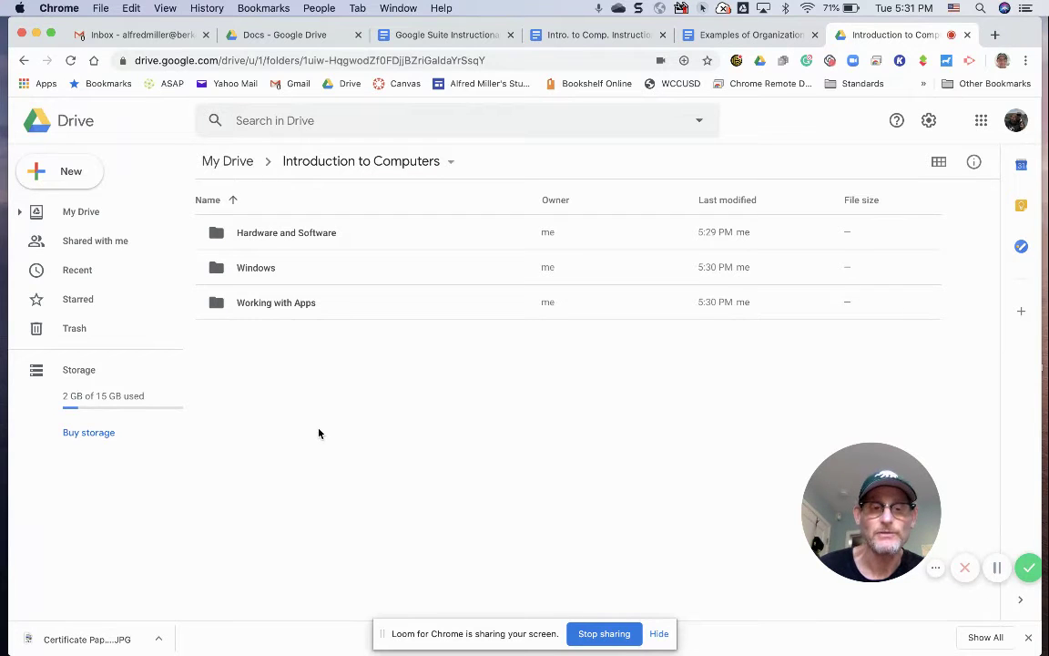
{"action": "left_click", "coordinate": [89, 217]}
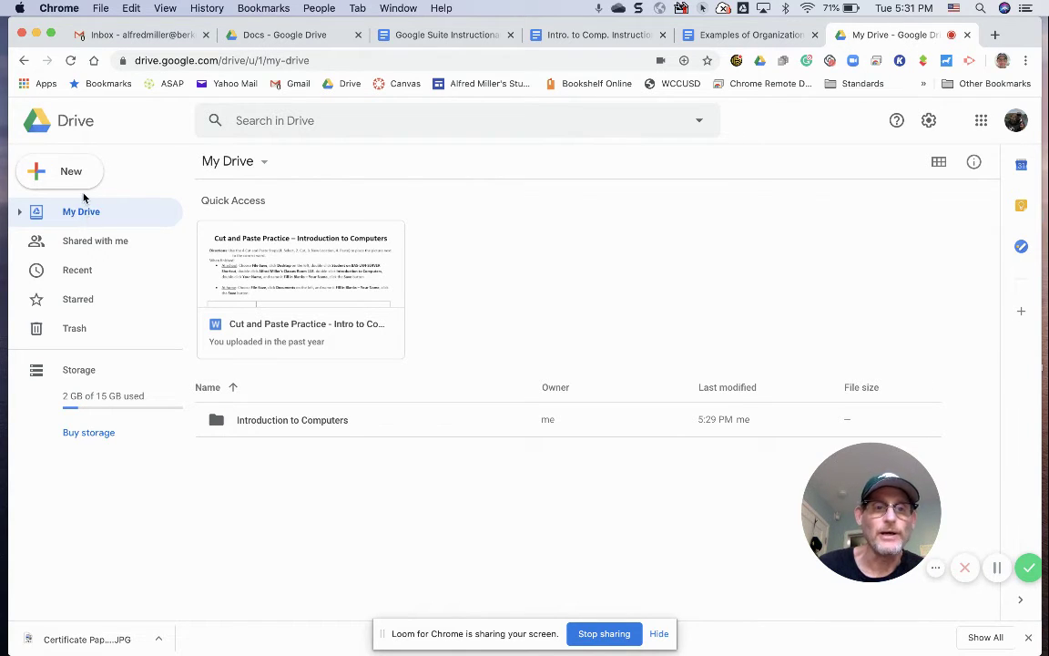
{"action": "left_click", "coordinate": [87, 182]}
{"action": "left_click", "coordinate": [106, 185]}
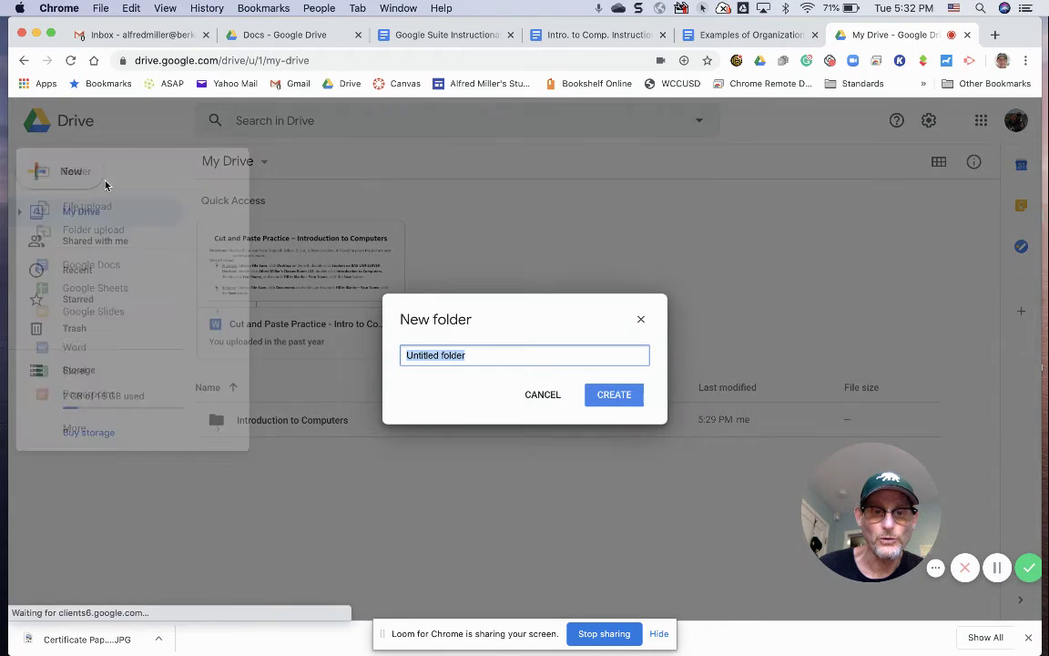
{"action": "type", "text": "ESL"}
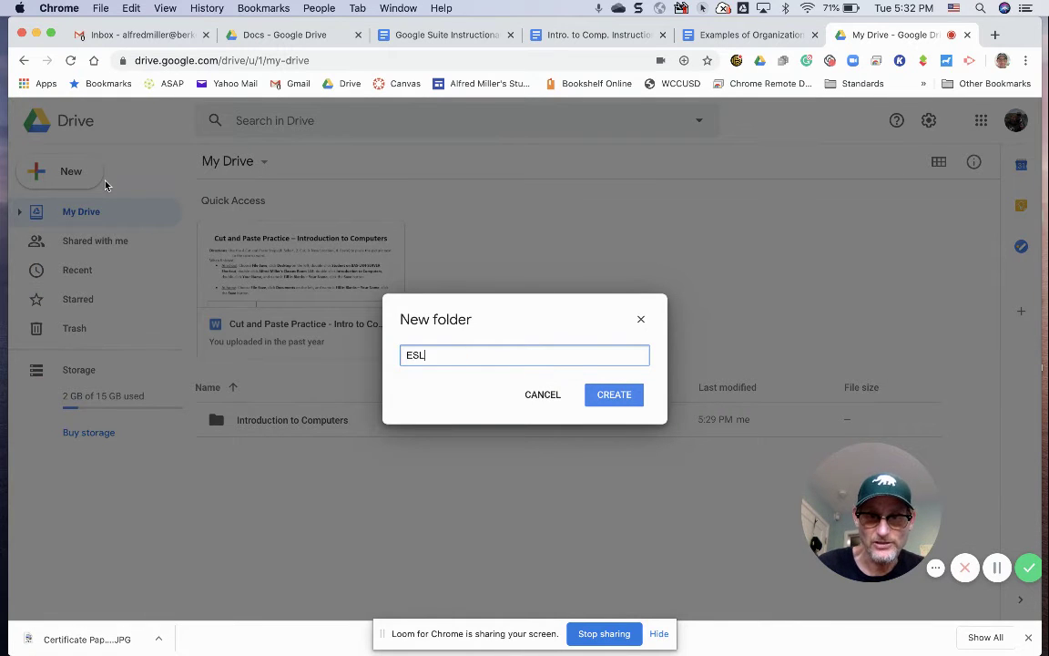
{"action": "type", "text": " Beginning"}
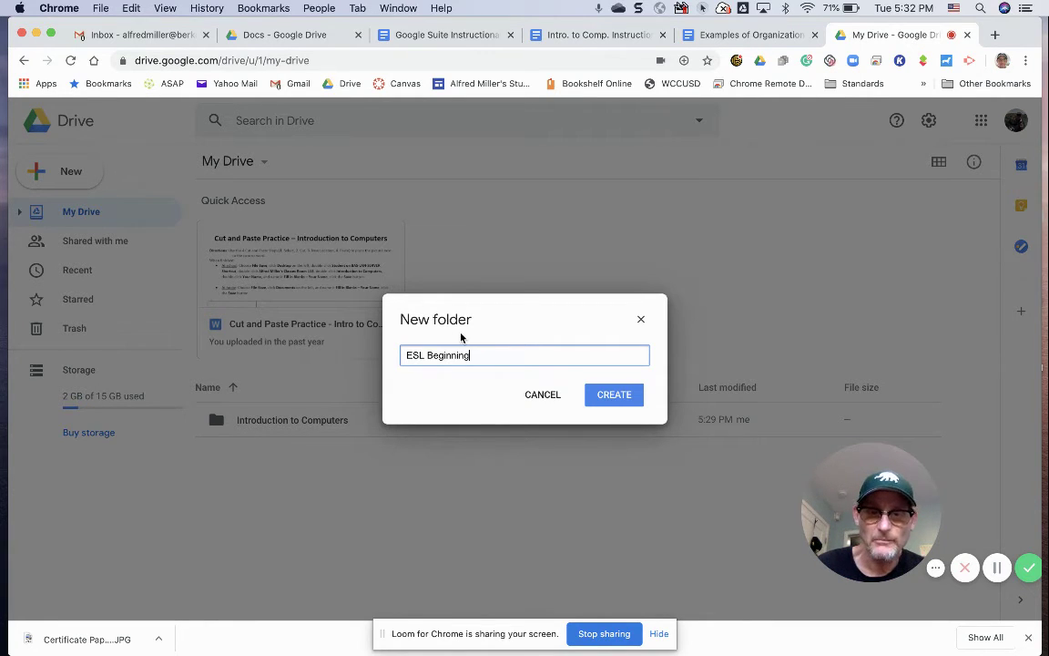
{"action": "left_click", "coordinate": [606, 394]}
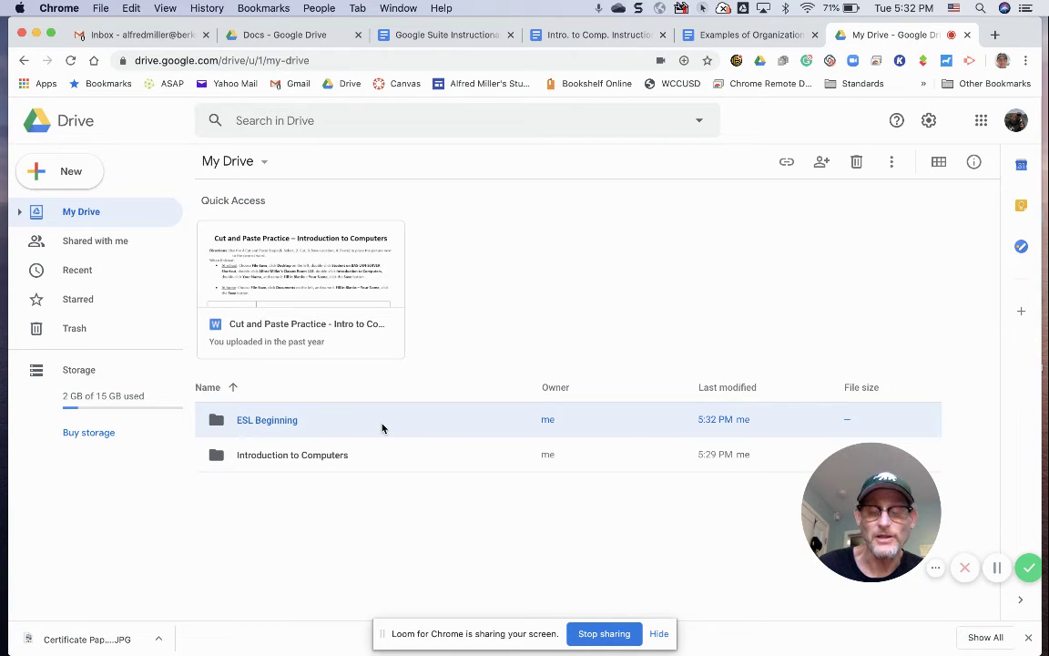
Open the ESL Beginning folder and create a subfolder named "Week 1" in it
{"action": "double_click", "coordinate": [382, 428]}
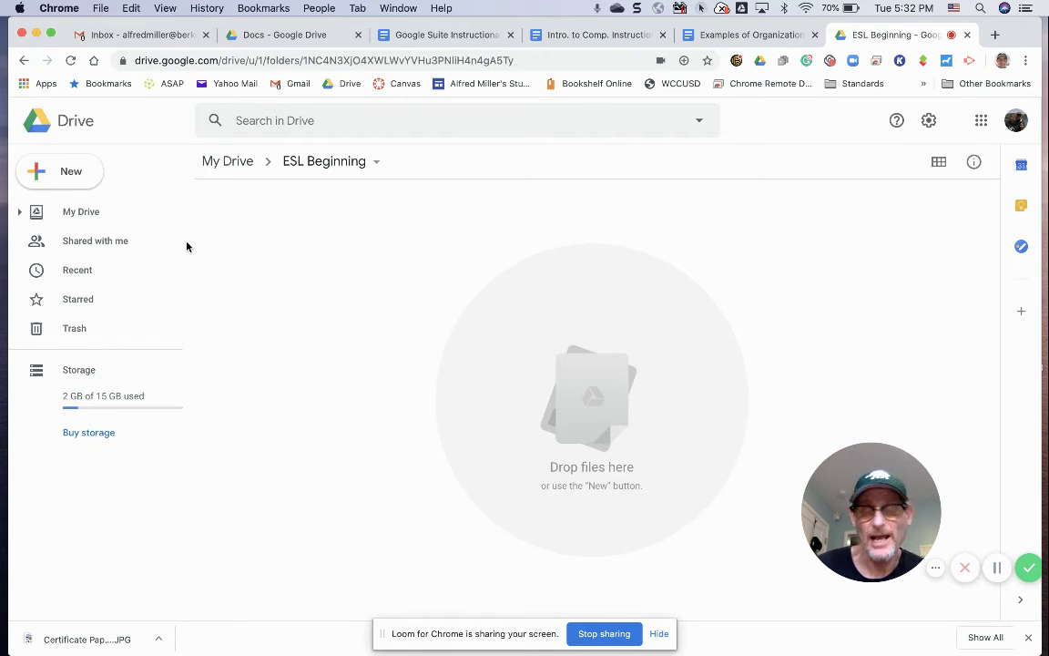
{"action": "left_click", "coordinate": [94, 182]}
{"action": "left_click", "coordinate": [125, 178]}
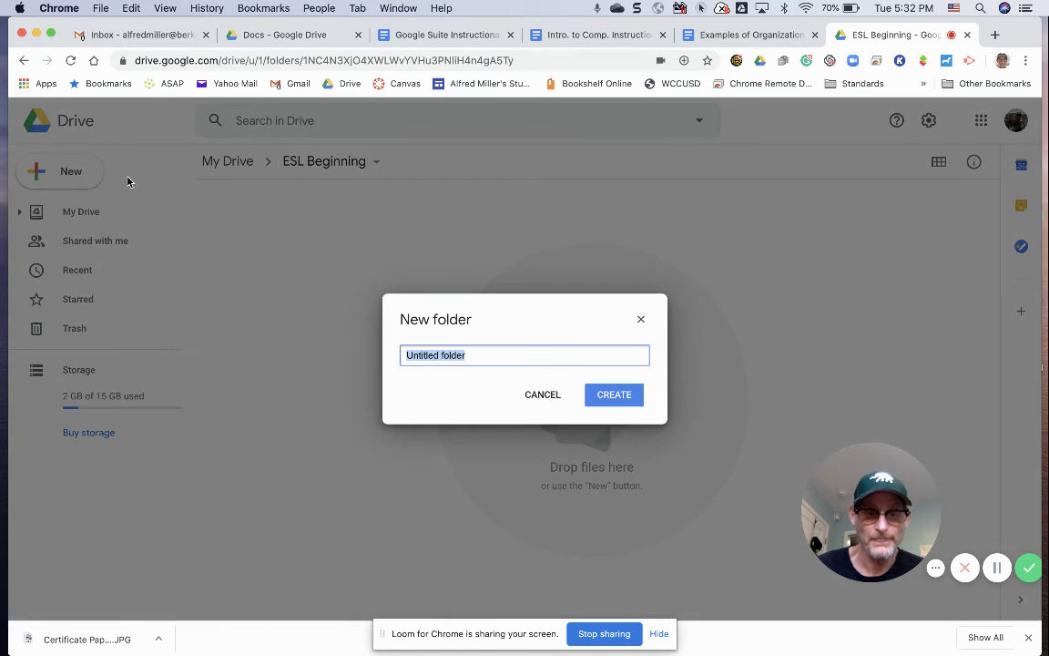
{"action": "type", "text": "Week "}
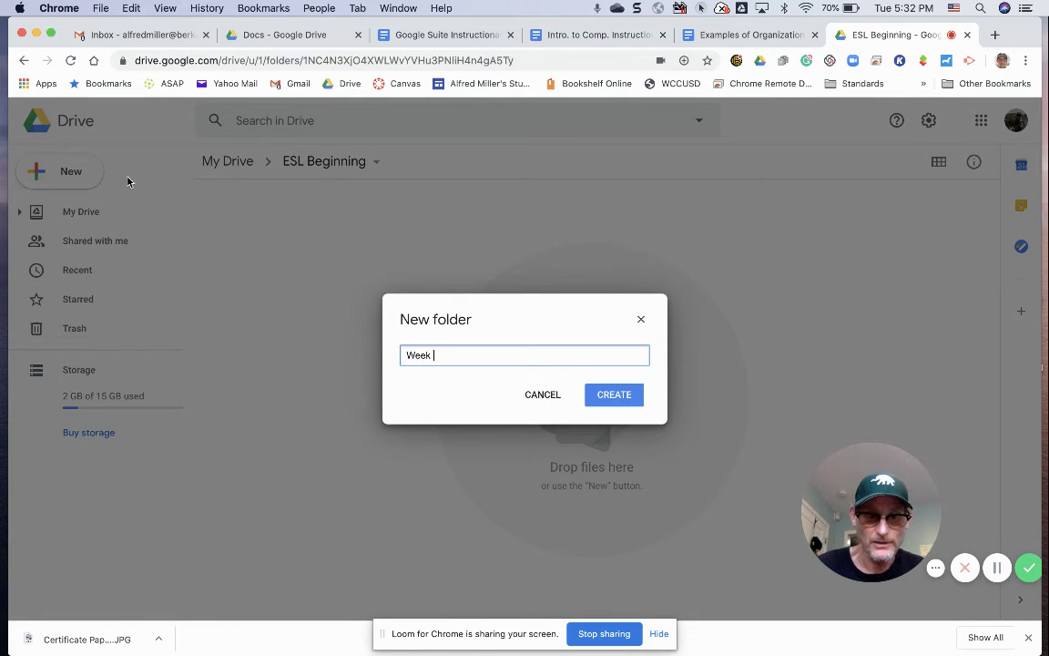
{"action": "type", "text": "1 -"}
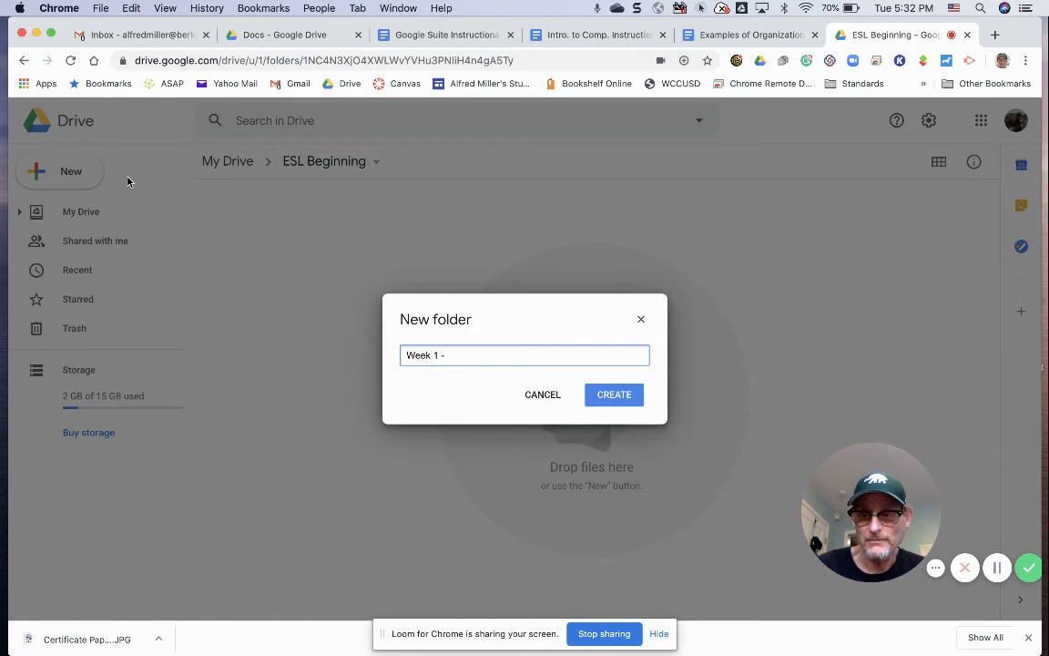
{"action": "key", "text": "BackSpace"}
{"action": "key", "text": "BackSpace"}
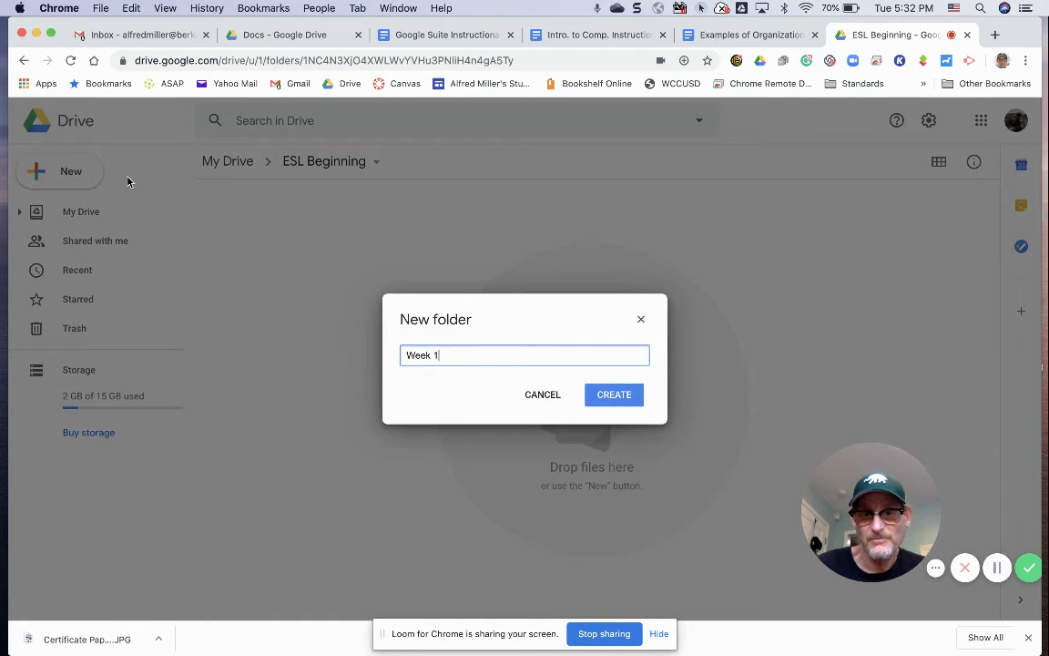
{"action": "left_click", "coordinate": [614, 393]}
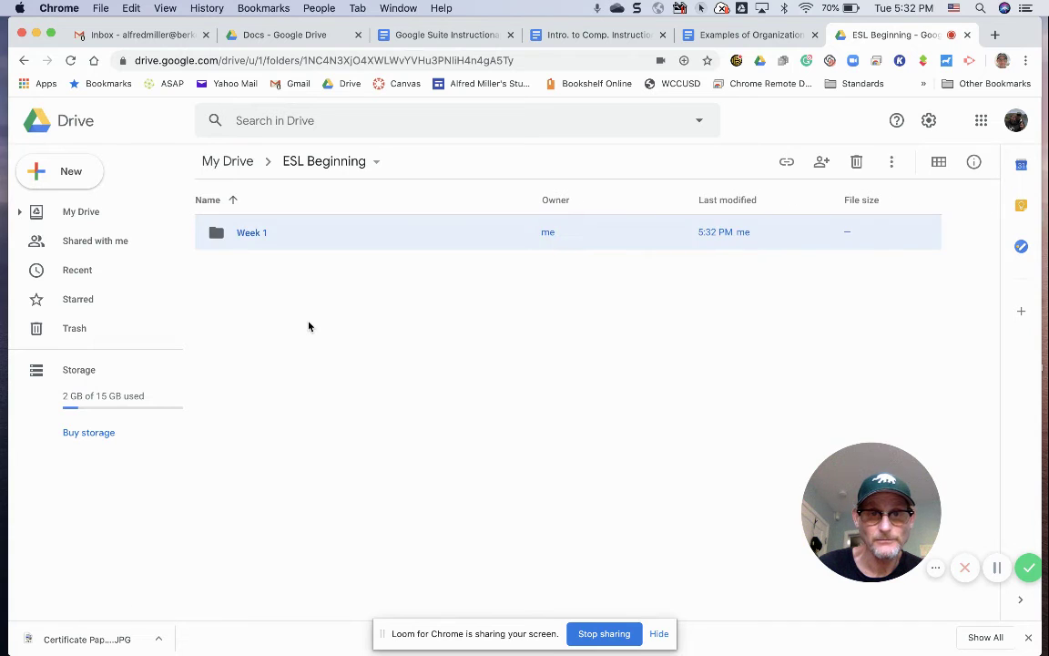
Create a subfolder named "Week 2" in the ESL Beginning folder
{"action": "left_click", "coordinate": [93, 176]}
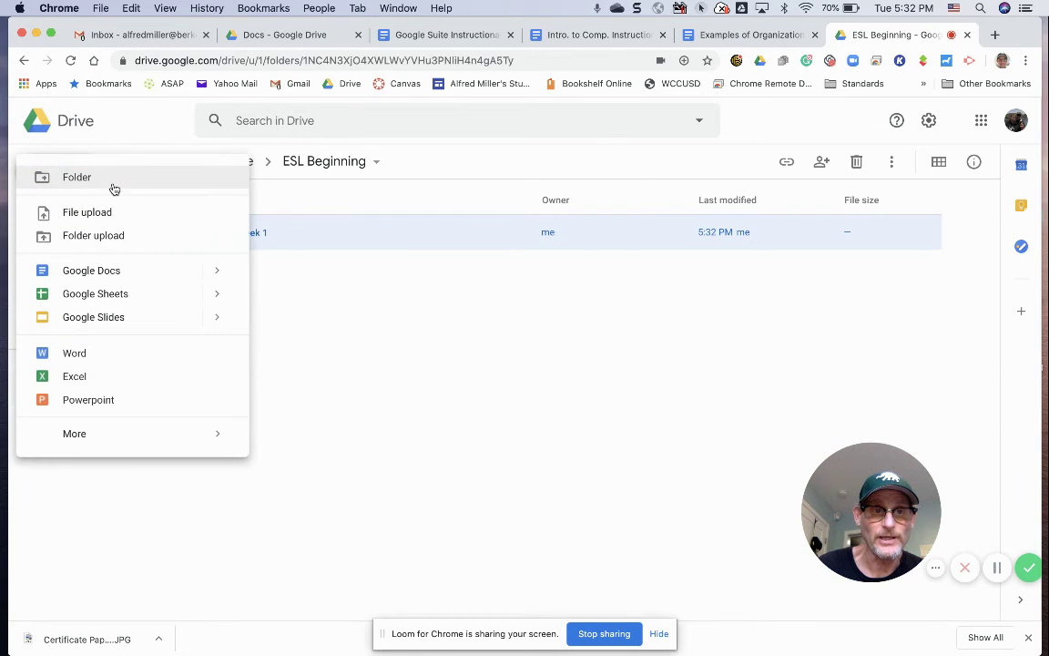
{"action": "left_click", "coordinate": [114, 187]}
{"action": "type", "text": "Week"}
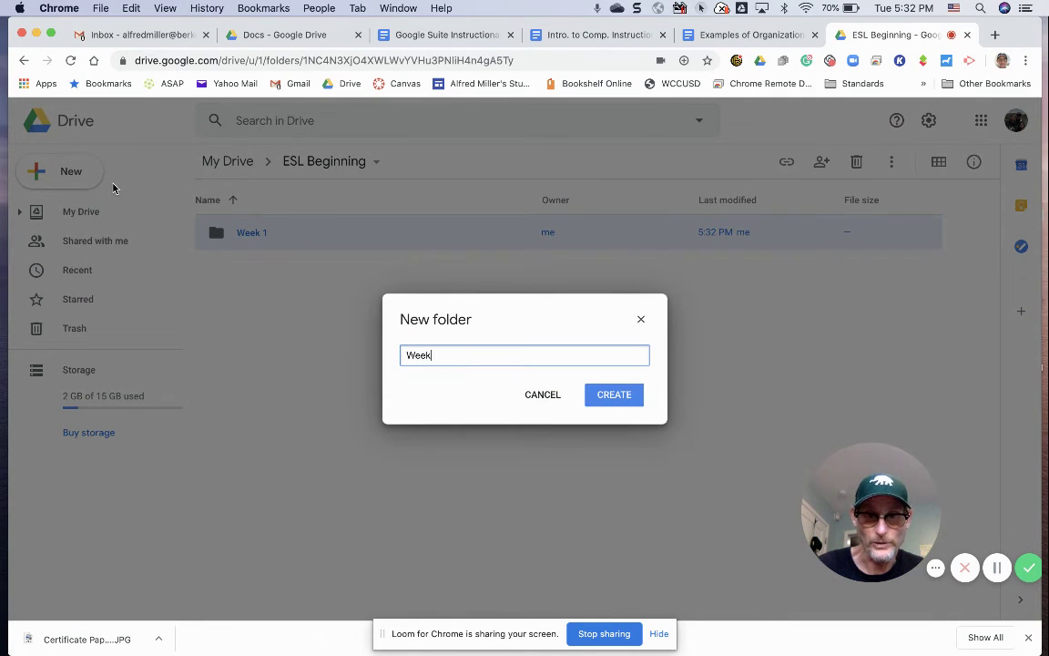
{"action": "type", "text": " 2"}
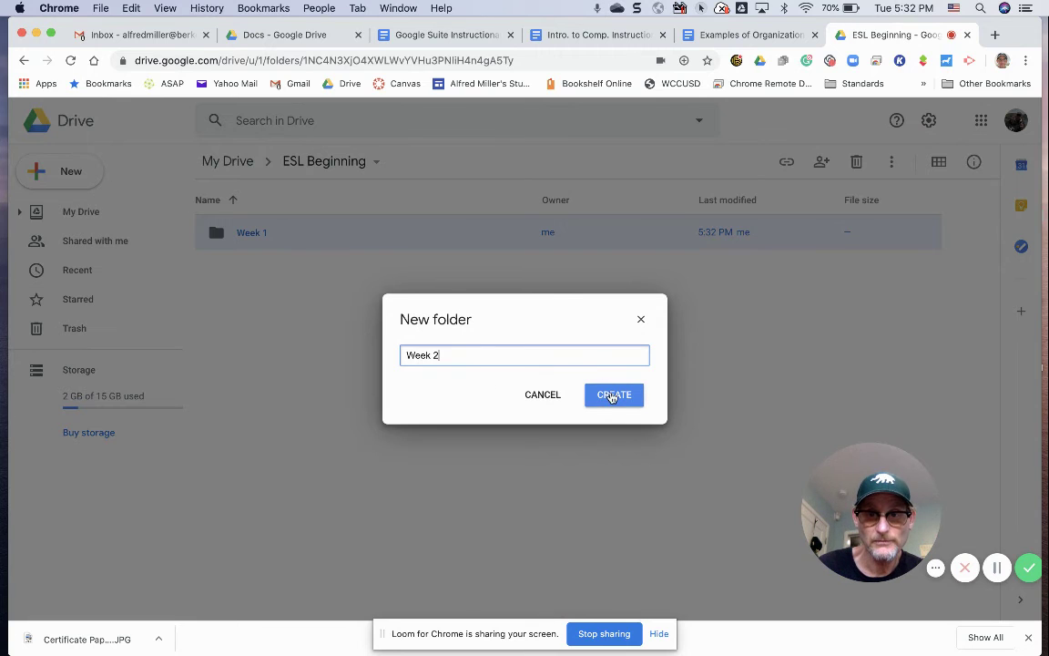
{"action": "left_click", "coordinate": [613, 396]}
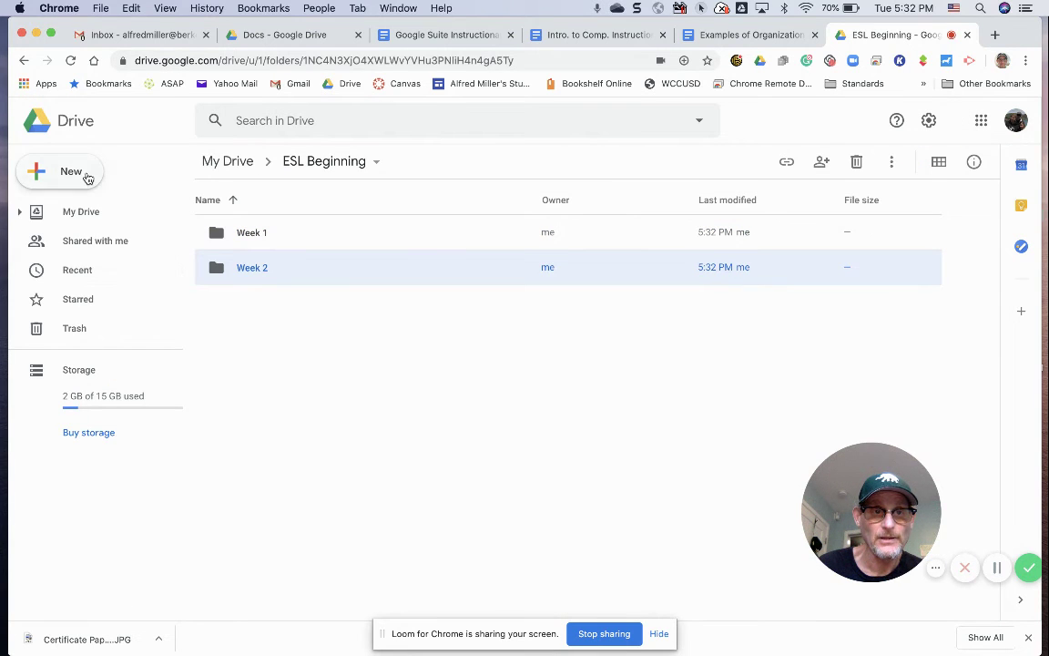
Create a subfolder named "Week 3" in the ESL Beginning folder
{"action": "left_click", "coordinate": [88, 178]}
{"action": "left_click", "coordinate": [106, 183]}
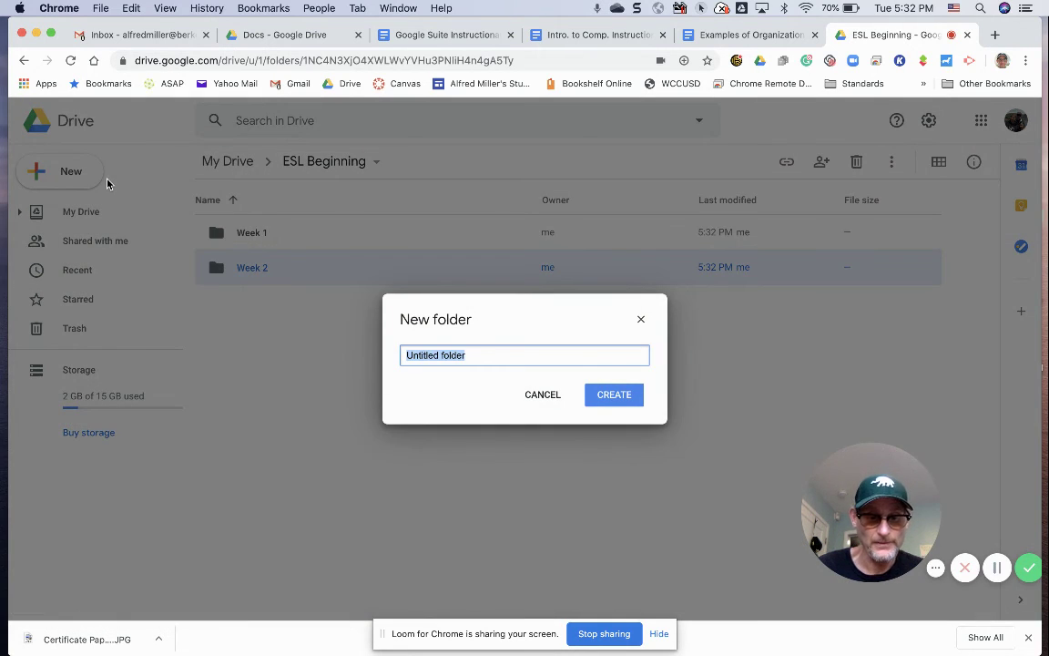
{"action": "type", "text": "Week 3"}
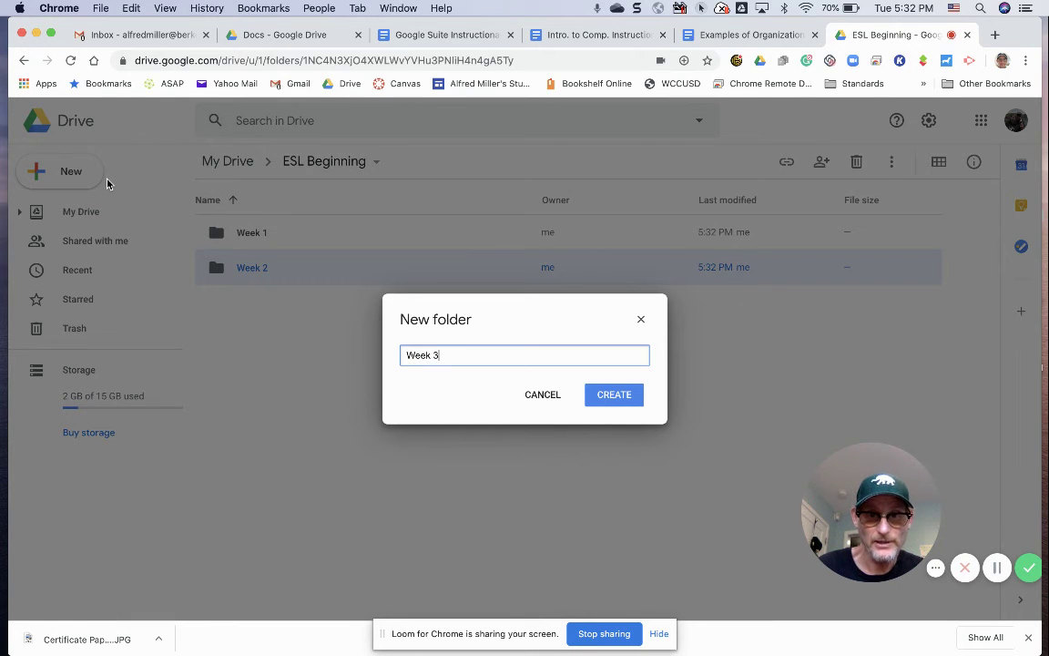
{"action": "left_click", "coordinate": [612, 397]}
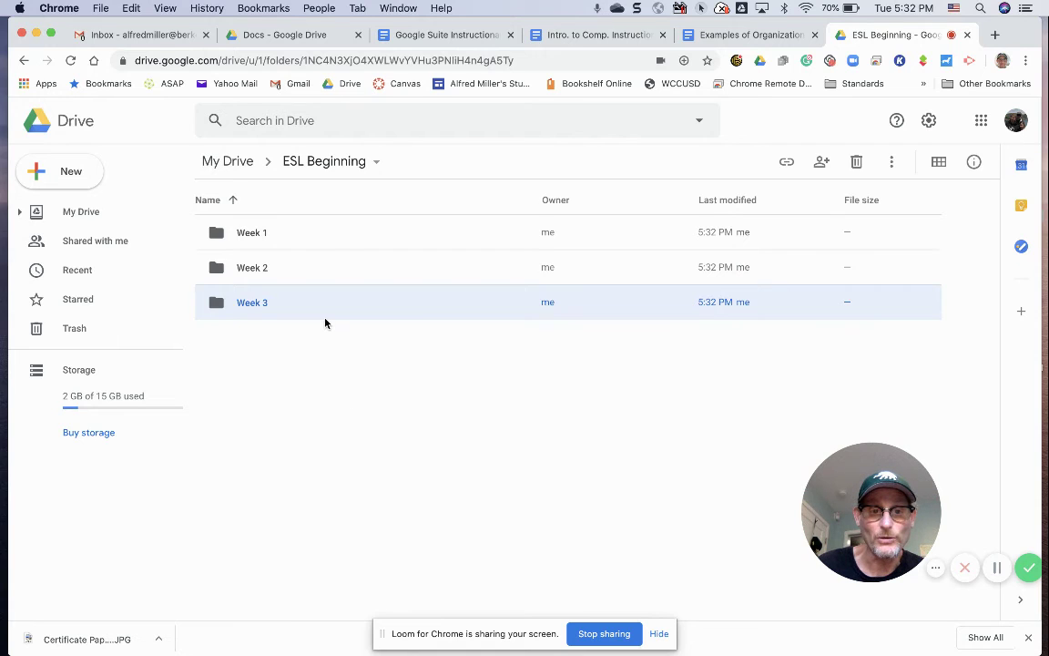
Open the Week 1 folder and create a subfolder named "Day 1" in it
{"action": "left_click", "coordinate": [301, 239]}
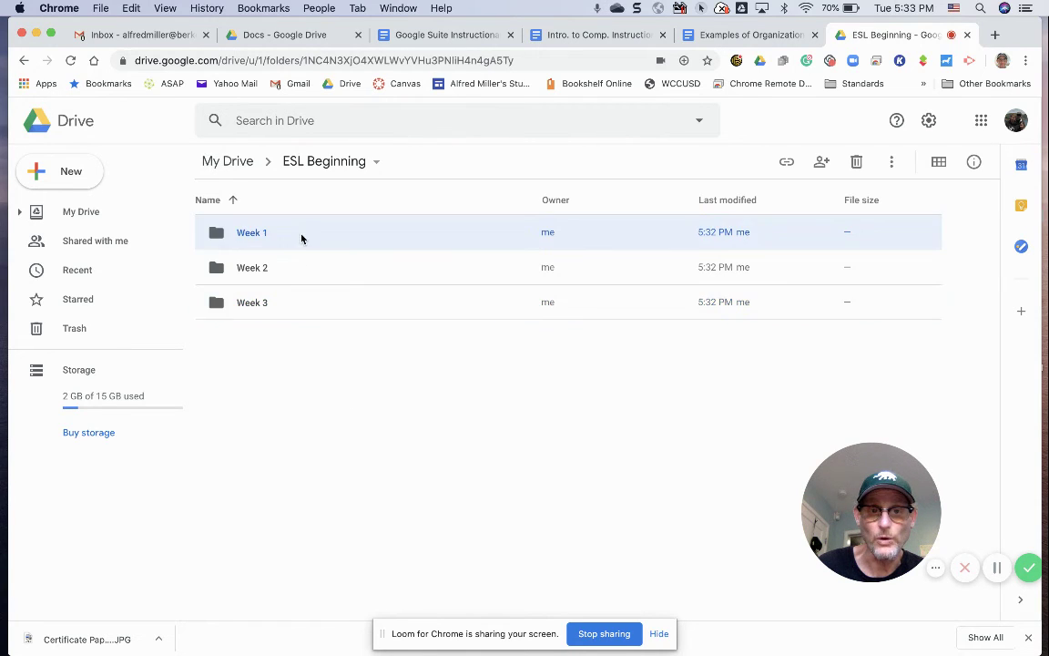
{"action": "double_click", "coordinate": [302, 239]}
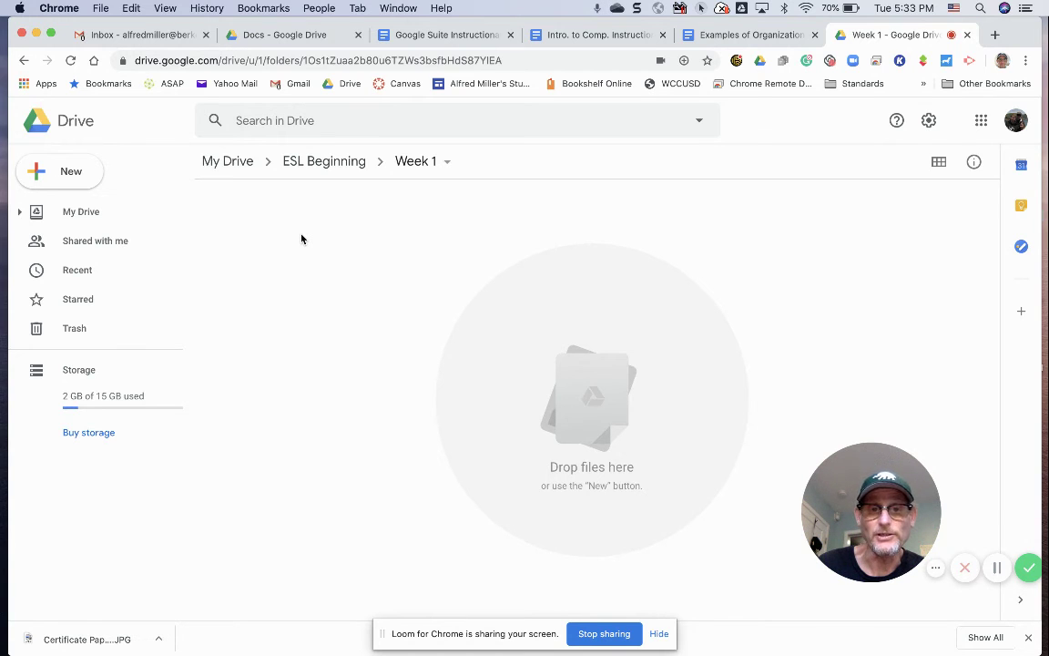
{"action": "left_click", "coordinate": [93, 175]}
{"action": "left_click", "coordinate": [116, 180]}
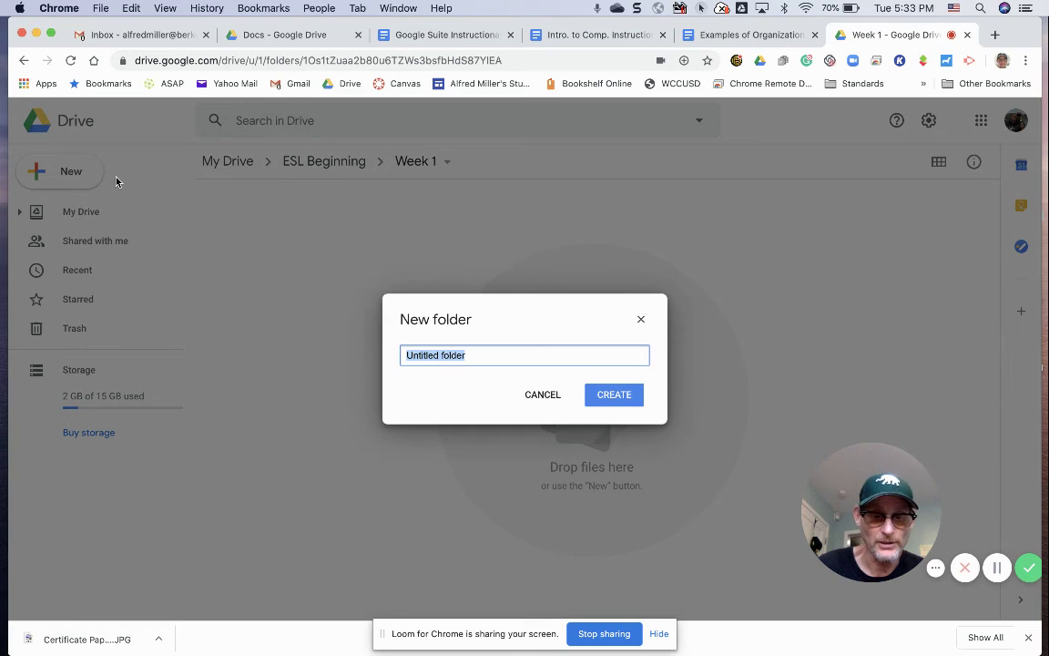
{"action": "type", "text": "Day 1"}
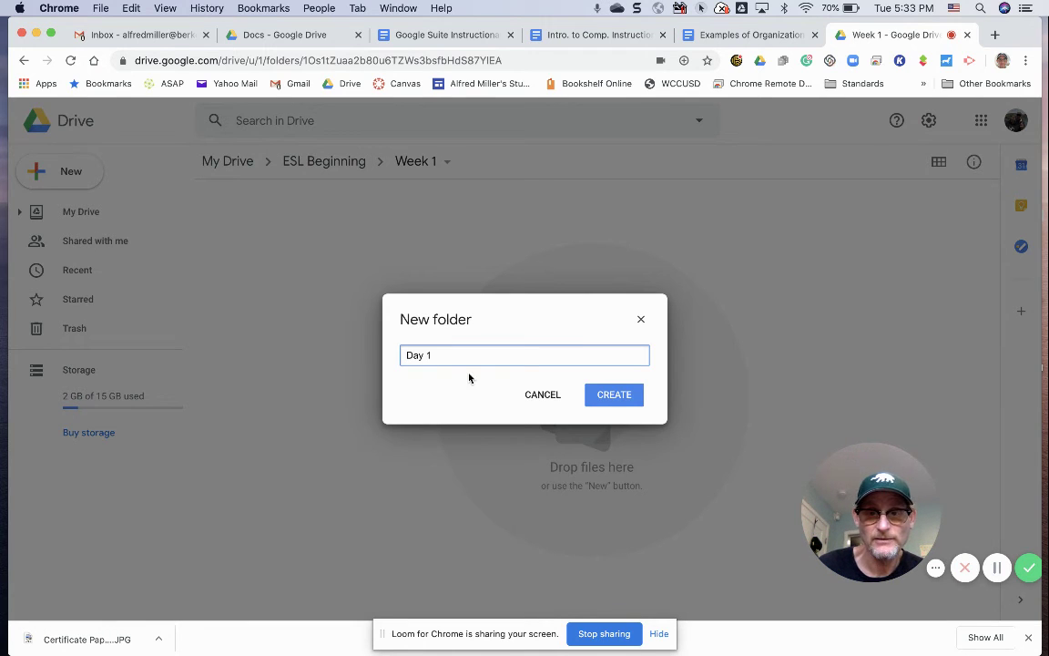
{"action": "left_click", "coordinate": [609, 399]}
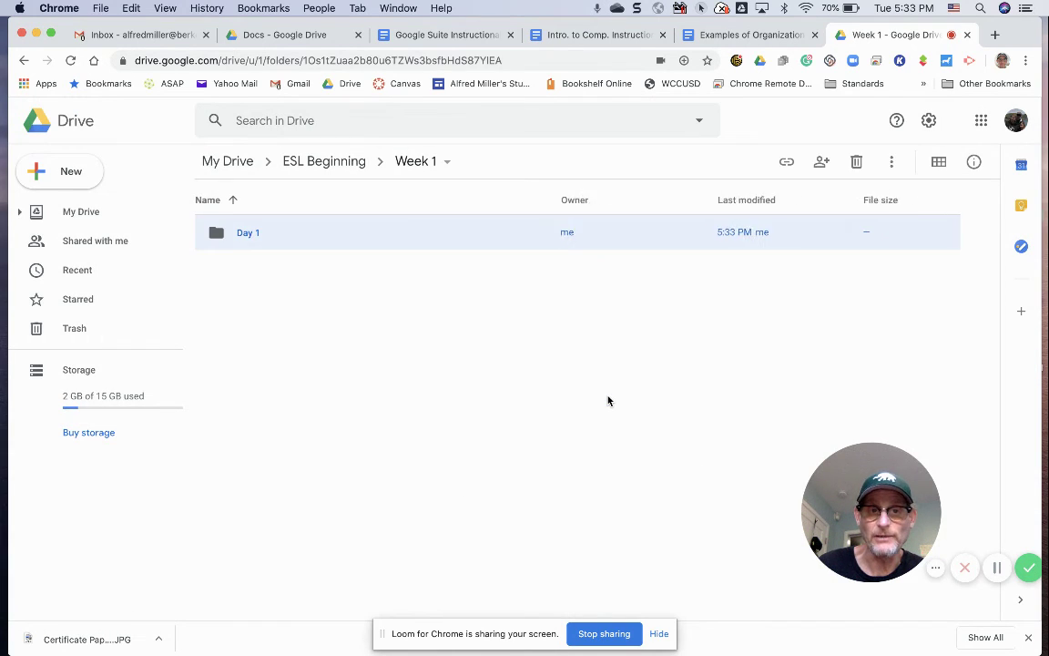
Create a subfolder named "Day 2" in the Week 1 folder
{"action": "left_click", "coordinate": [88, 175]}
{"action": "left_click", "coordinate": [107, 182]}
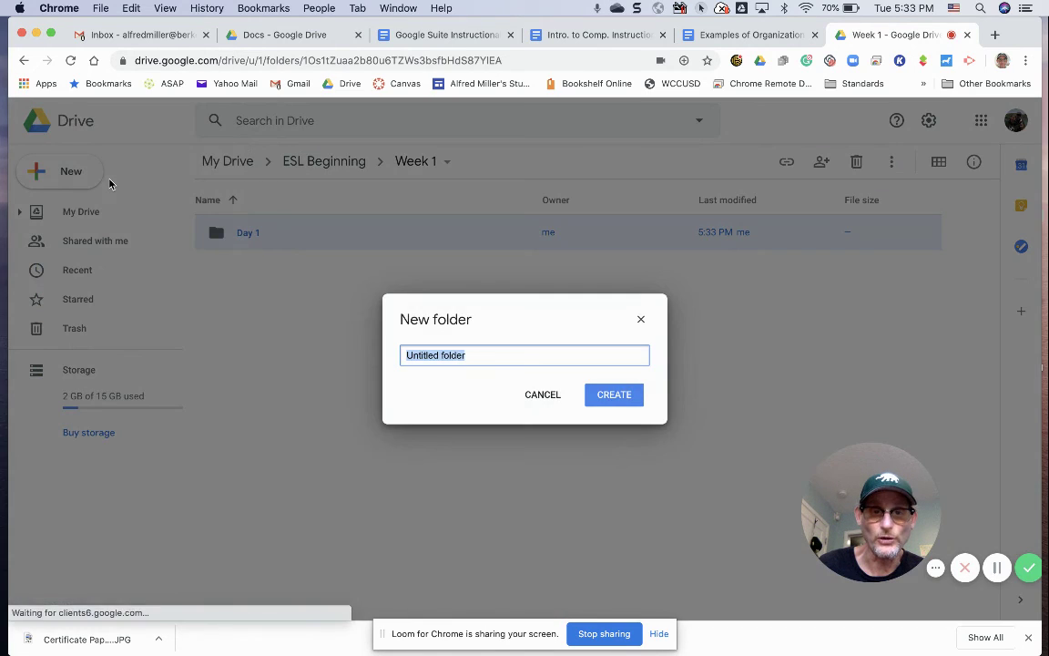
{"action": "type", "text": "Day 2"}
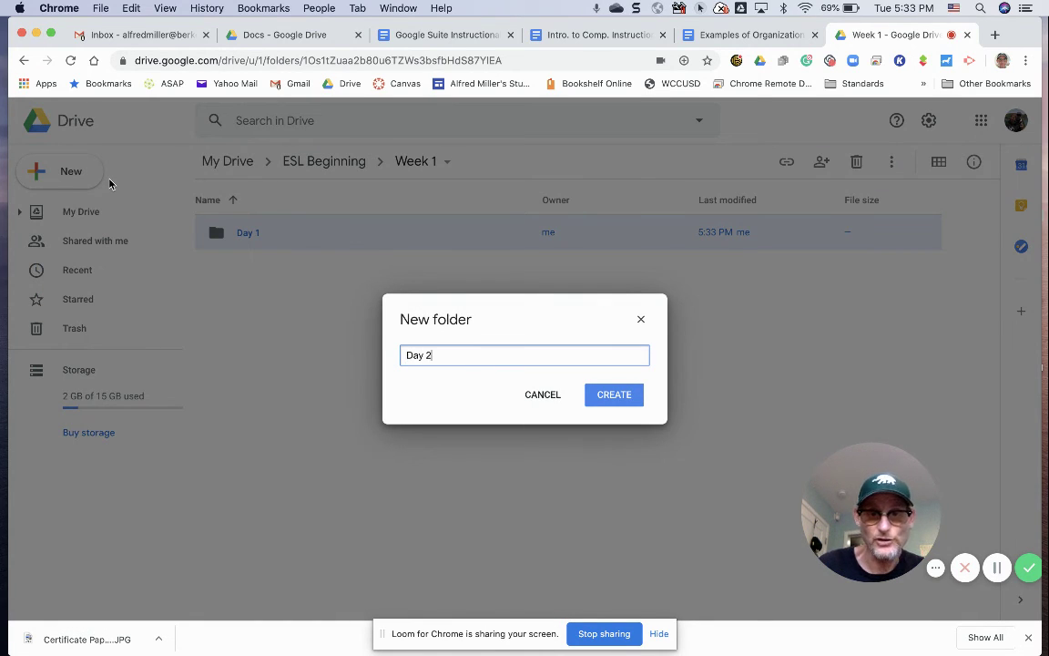
{"action": "left_click", "coordinate": [608, 401]}
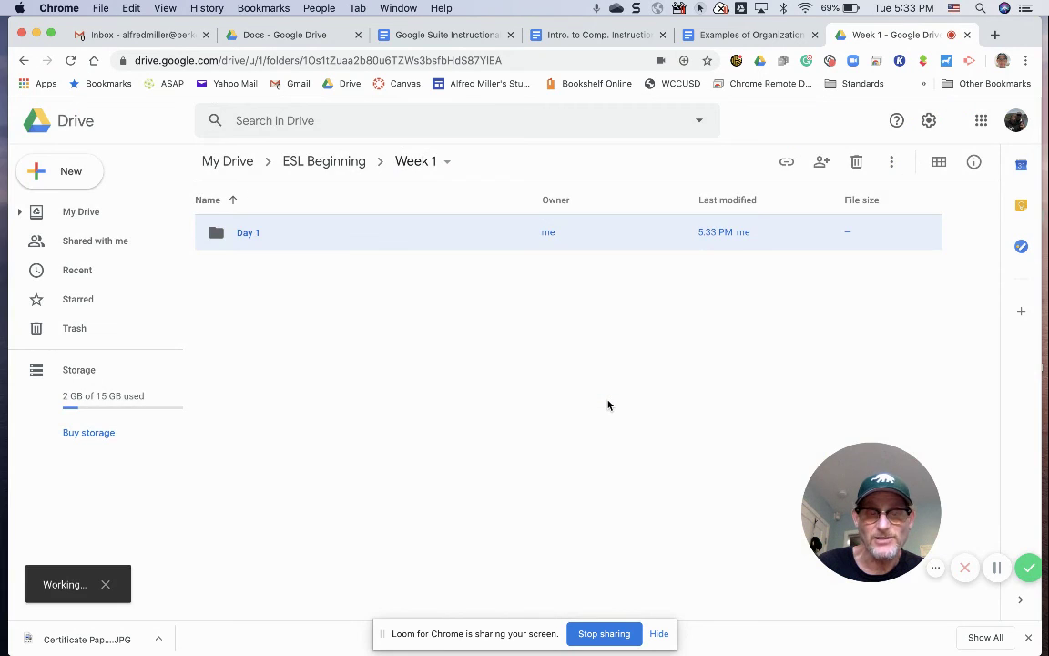